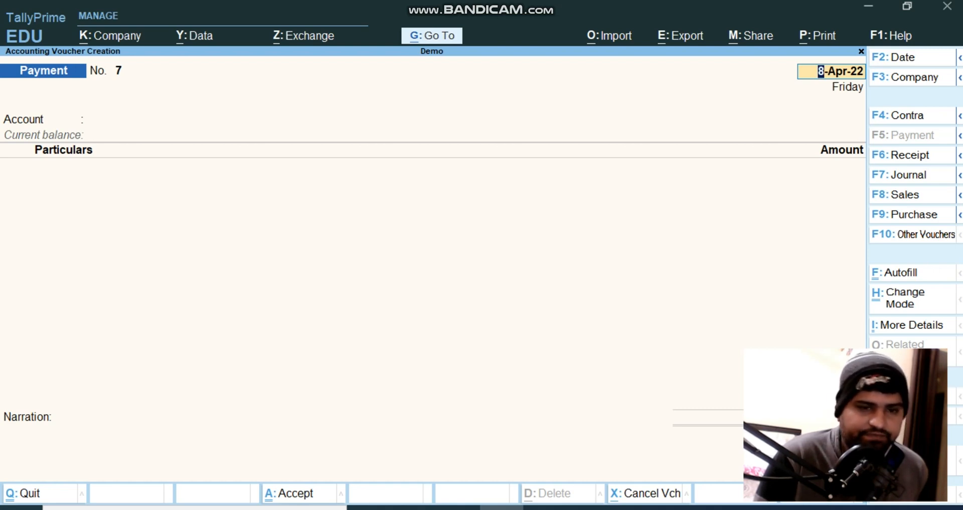
# Quit the blank payment voucher without saving it and return to the Gateway of Tally
pyautogui.press('BackSpace')
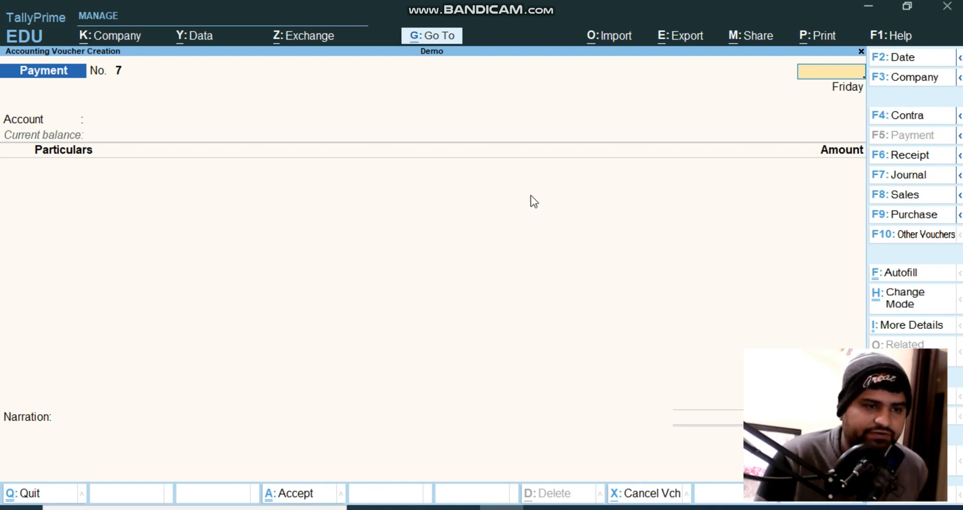
pyautogui.press('Escape')
pyautogui.press('Escape')
pyautogui.press('n')
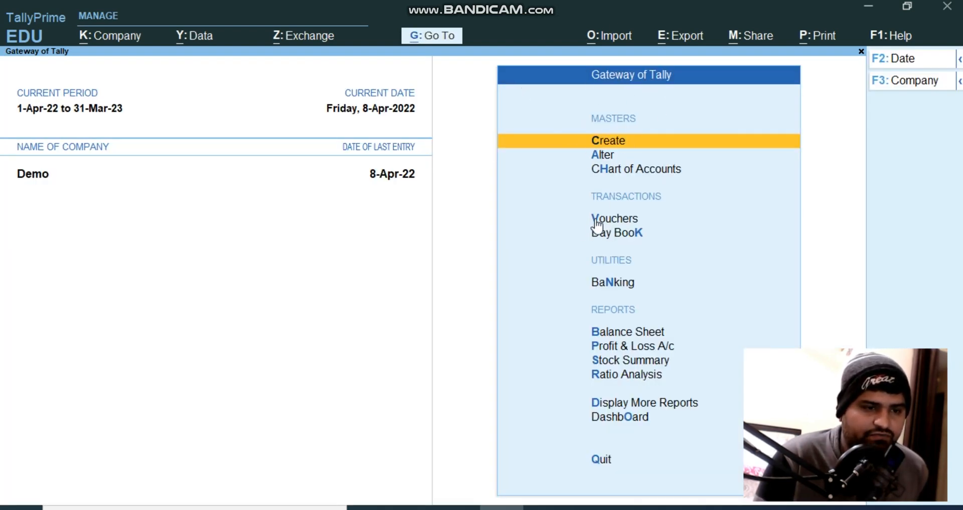
# Start a new contra voucher and set its date to 1-Apr-22
pyautogui.click(615, 220)
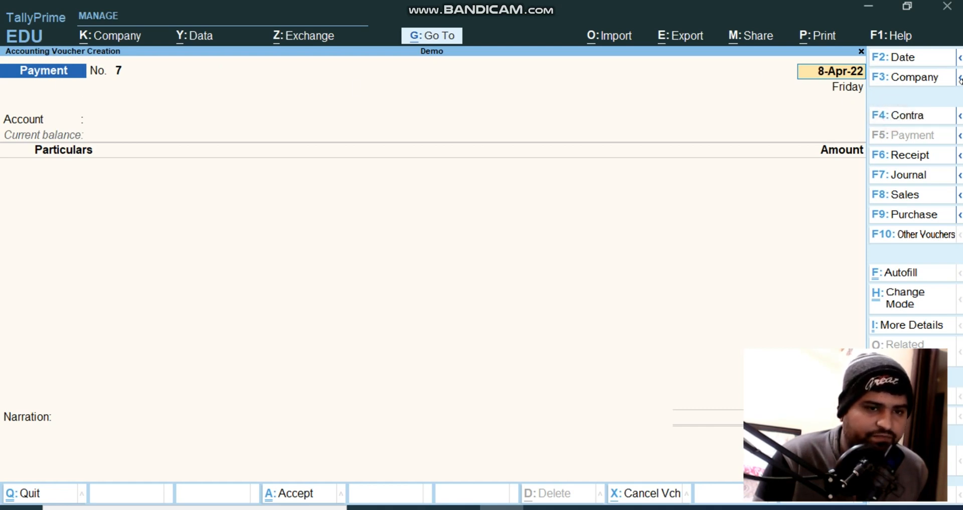
pyautogui.press('F4')
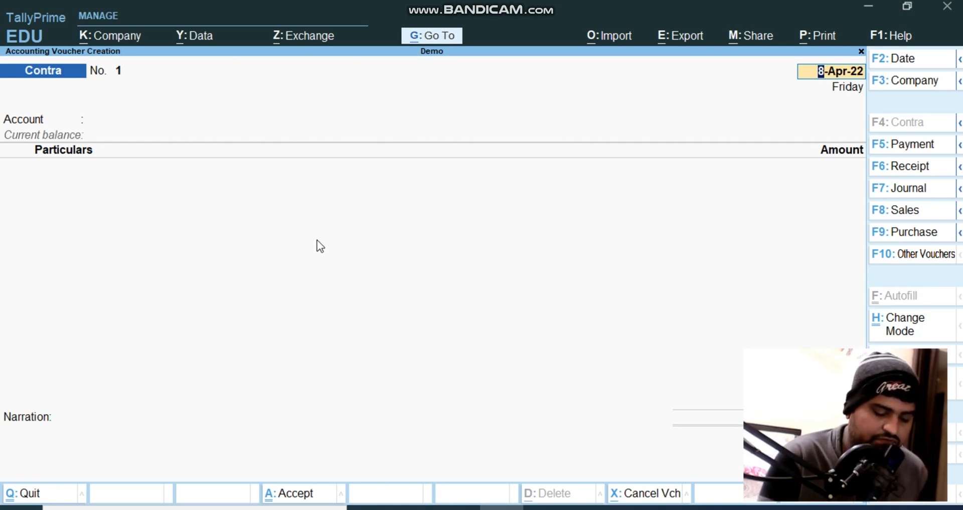
pyautogui.click(7, 139)
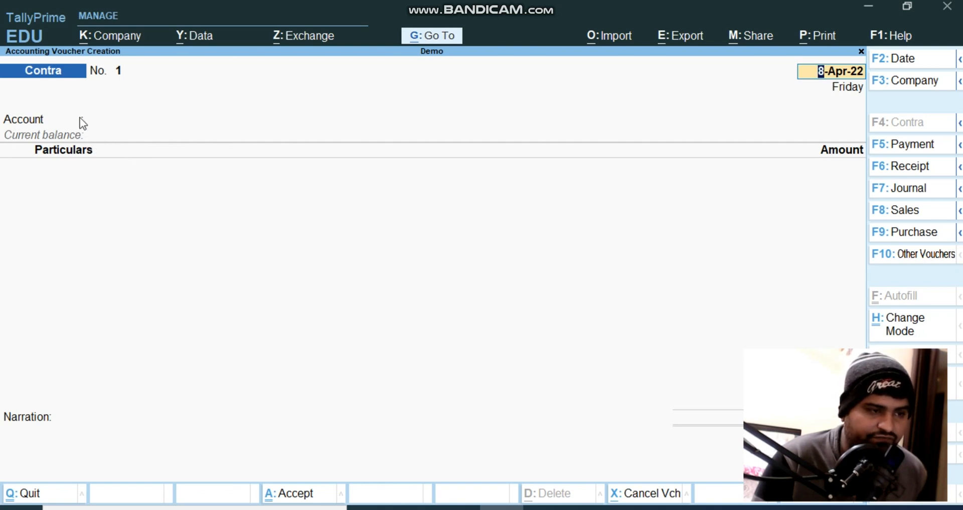
pyautogui.click(118, 120)
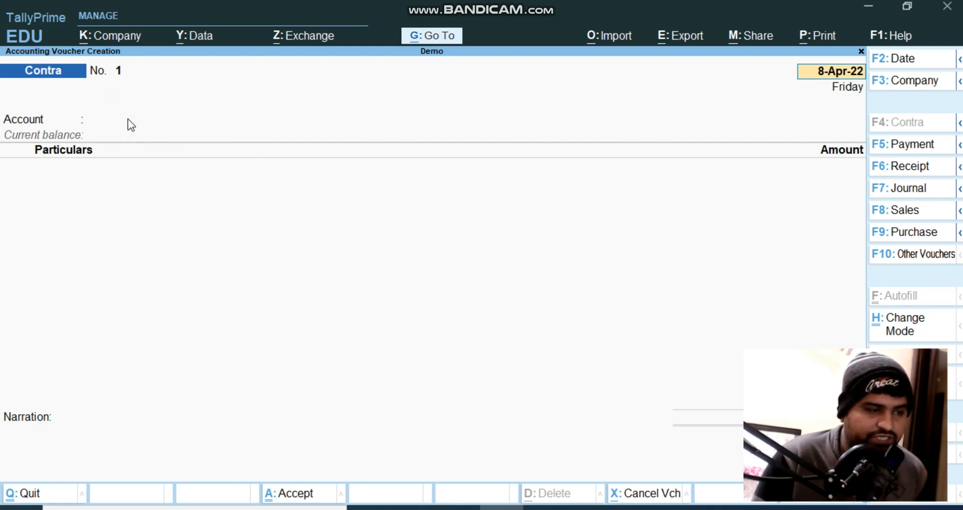
pyautogui.click(66, 168)
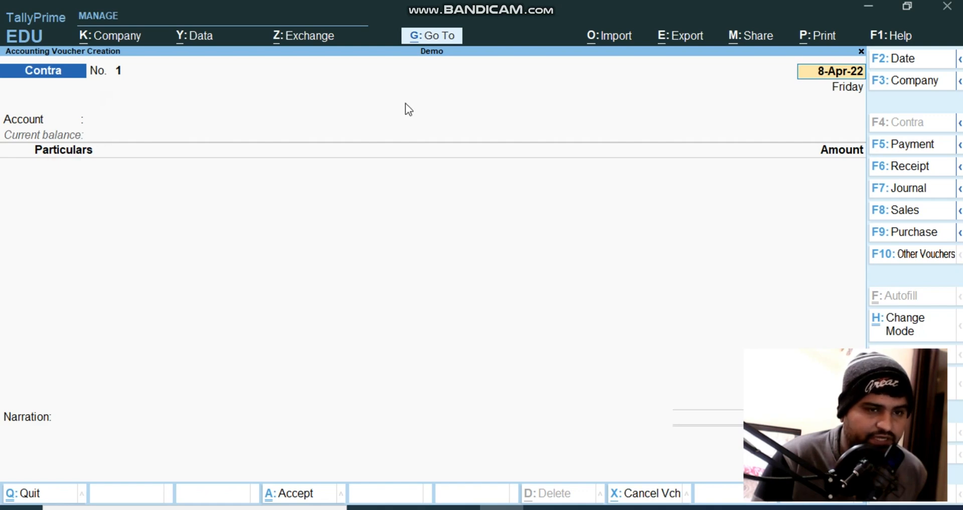
pyautogui.write('1')
pyautogui.press('Return')
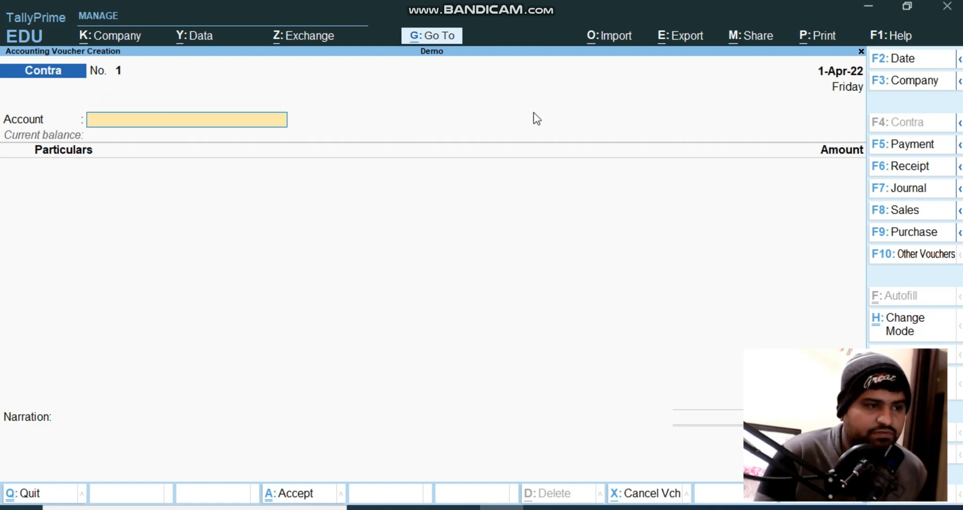
# Choose Bank and then Bank A/c as the contra voucher's account
pyautogui.press('Return')
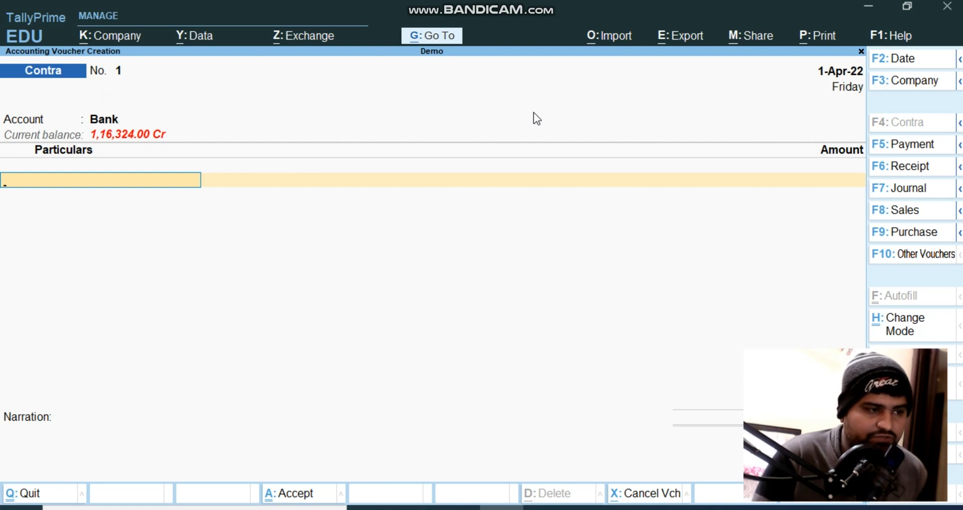
pyautogui.press('BackSpace')
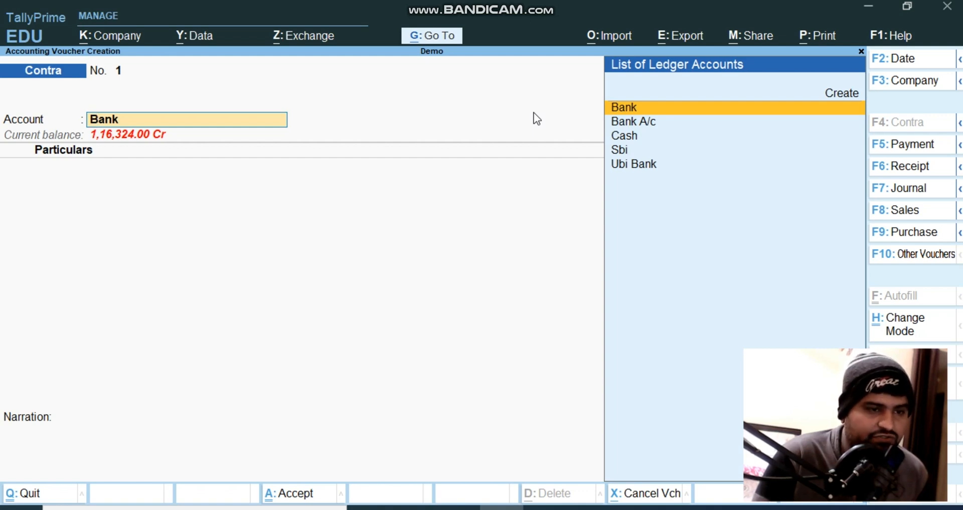
pyautogui.press('Down')
pyautogui.press('Down')
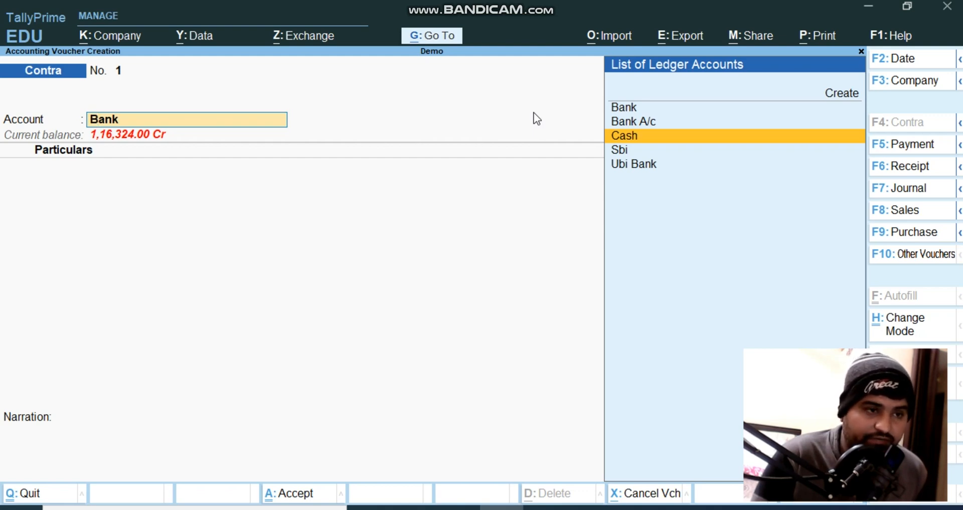
pyautogui.press('Up')
pyautogui.press('Return')
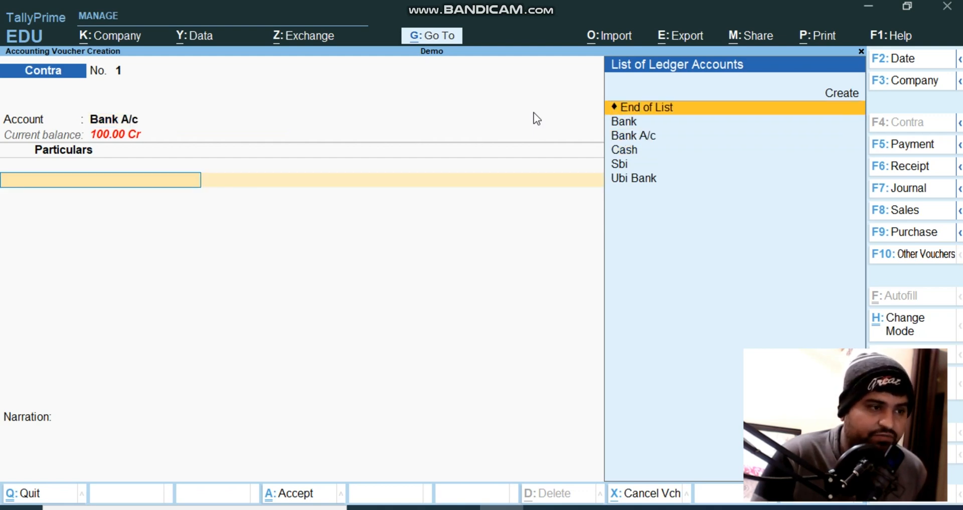
# Set the contra voucher's account to Ubi Bank and enter Cash as the particular with an amount of 5000
pyautogui.press('BackSpace')
pyautogui.write('Ub')
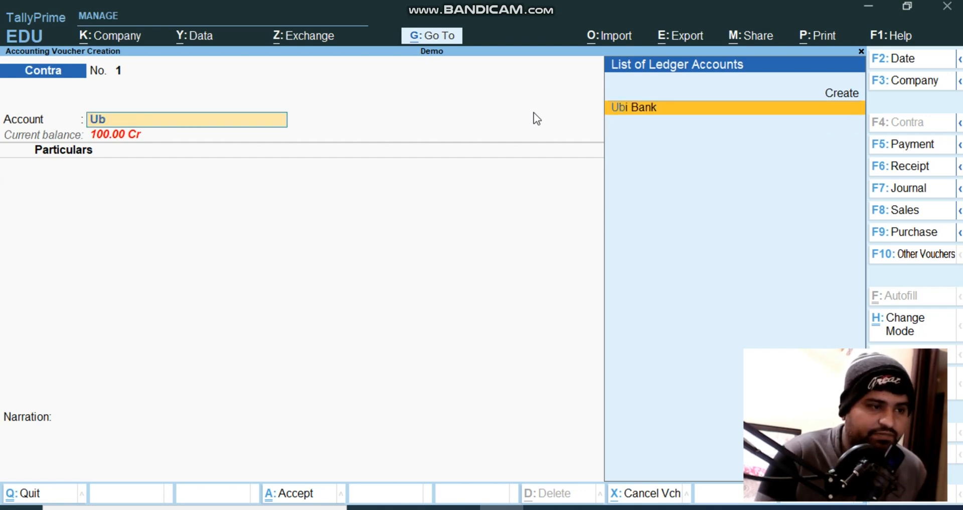
pyautogui.press('Return')
pyautogui.write('Cas')
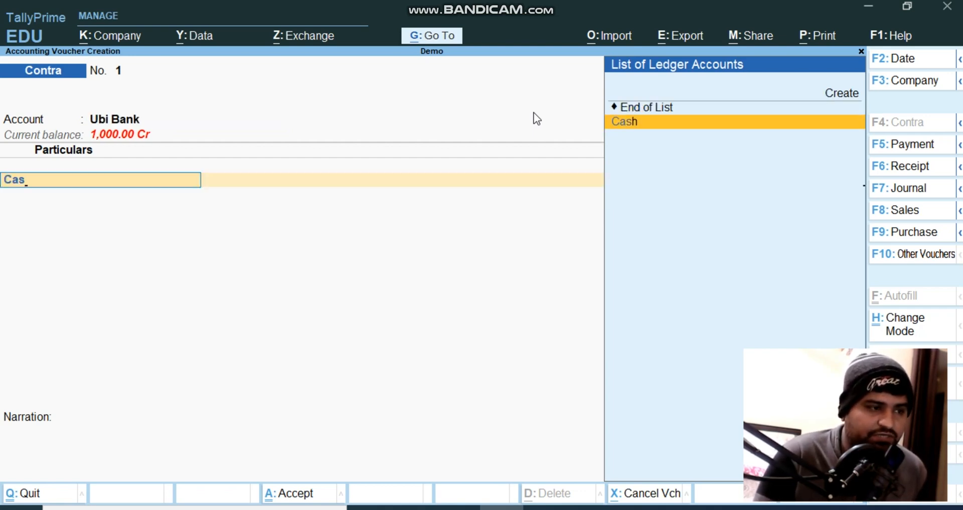
pyautogui.press('Return')
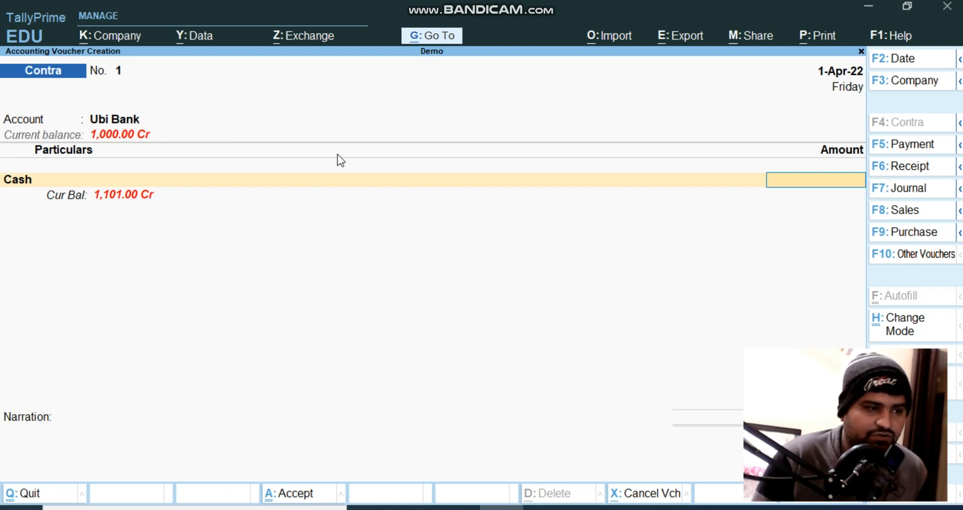
pyautogui.write('5000')
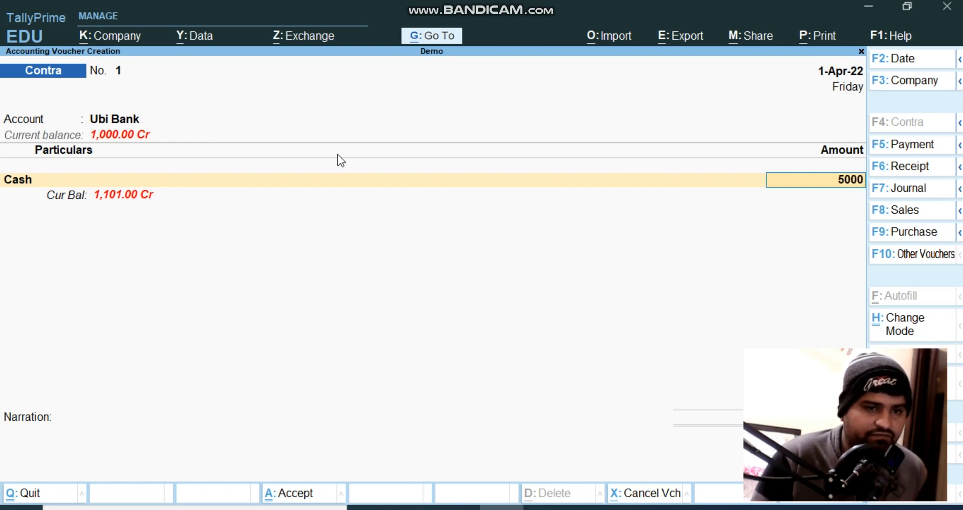
pyautogui.press('Return')
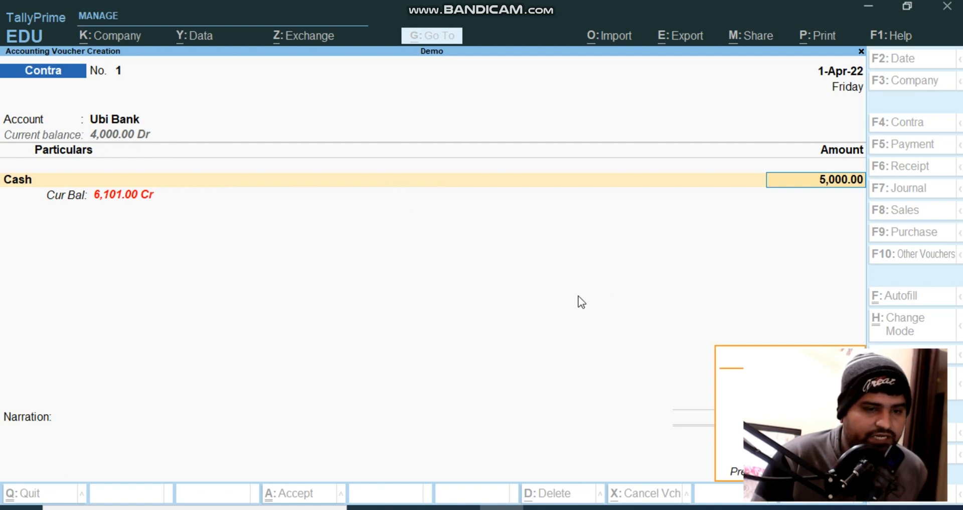
# Accept the cash entry, keep the transaction type Cash in Ubi Bank's allocations, and proceed into the cash denominations
pyautogui.press('Return')
pyautogui.press('Return')
pyautogui.press('Return')
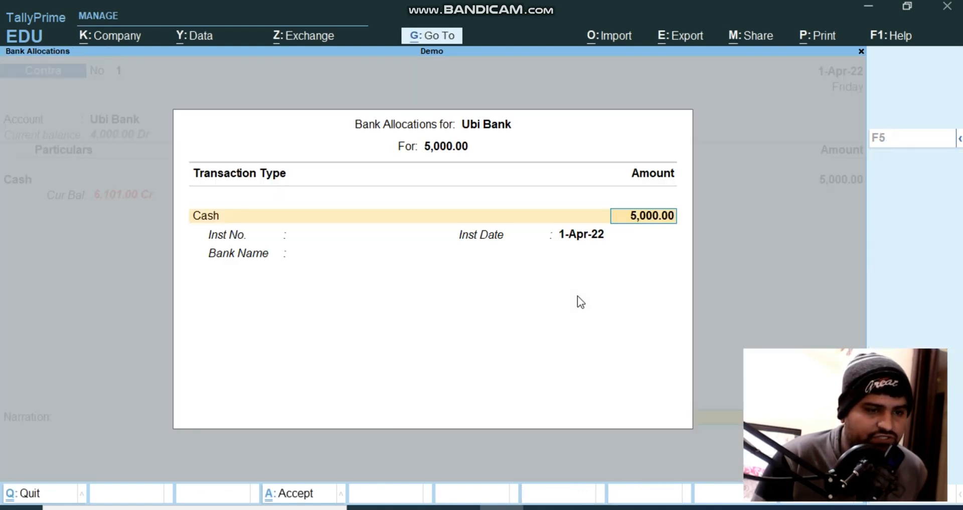
pyautogui.press('Return')
pyautogui.press('Return')
pyautogui.press('Return')
pyautogui.press('Return')
pyautogui.press('Return')
pyautogui.press('Return')
pyautogui.press('Return')
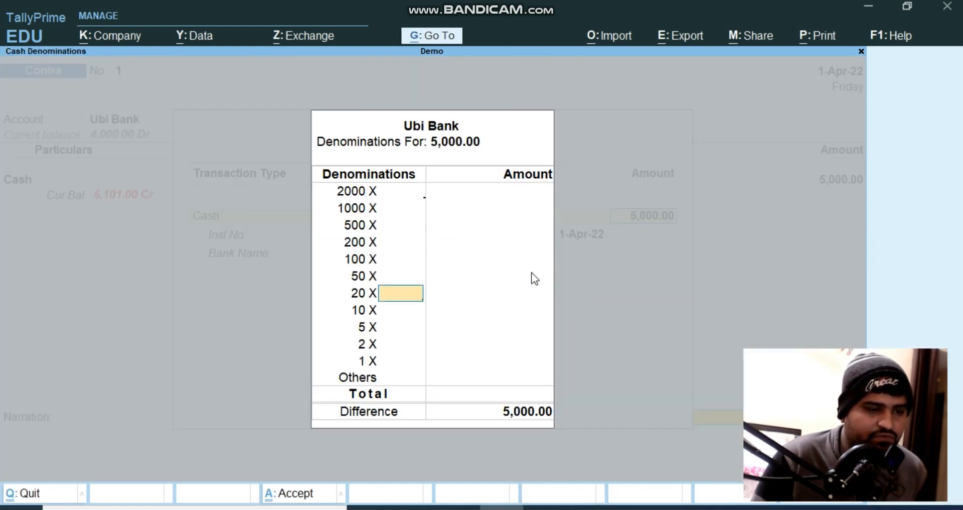
pyautogui.press('Return')
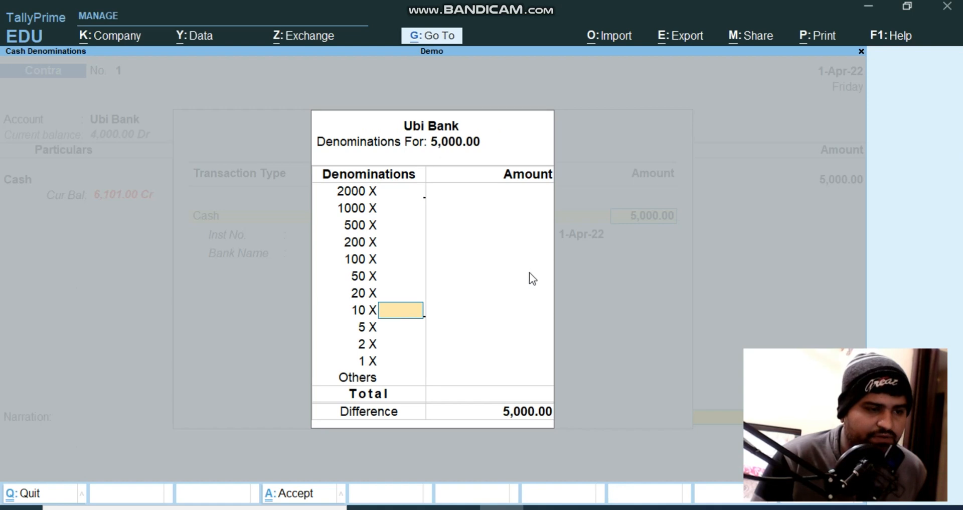
# Try 40 and then 8 as the number of 500 notes in the cash denominations
pyautogui.click(394, 226)
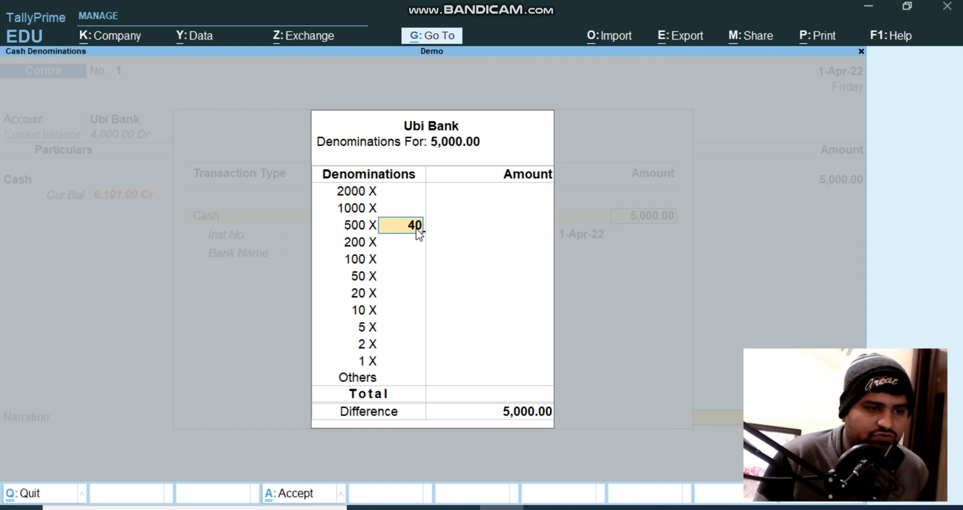
pyautogui.press('Return')
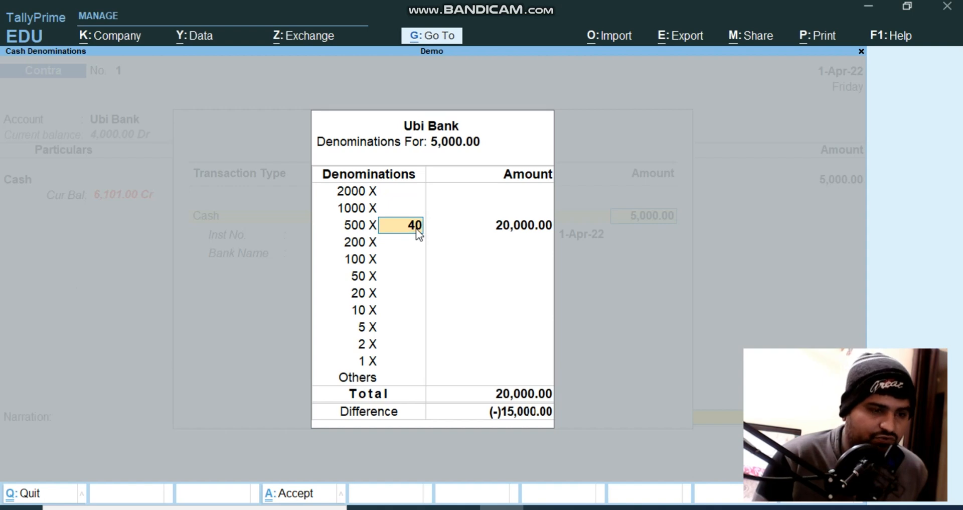
pyautogui.write('8')
pyautogui.press('Return')
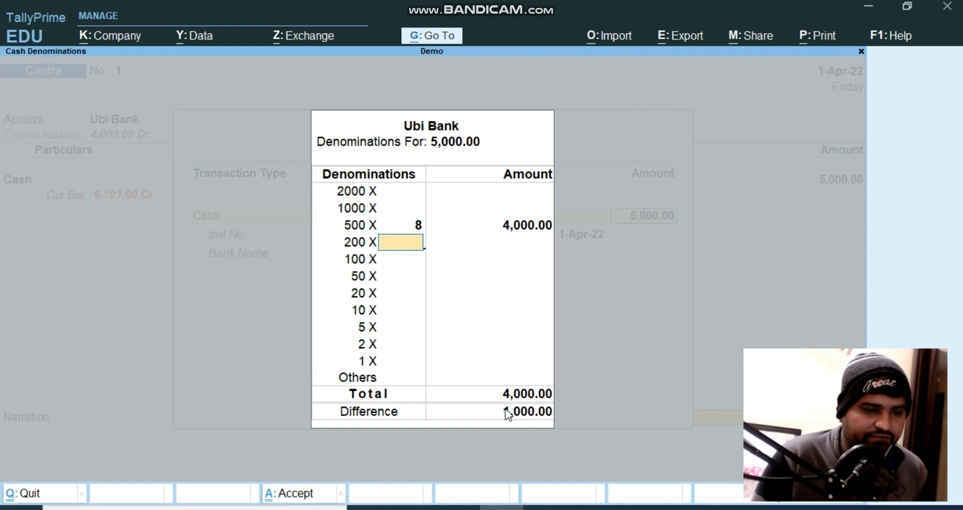
# Set the number of 500 notes to 10 and accept the denominations and bank allocation for Ubi Bank
pyautogui.click(419, 224)
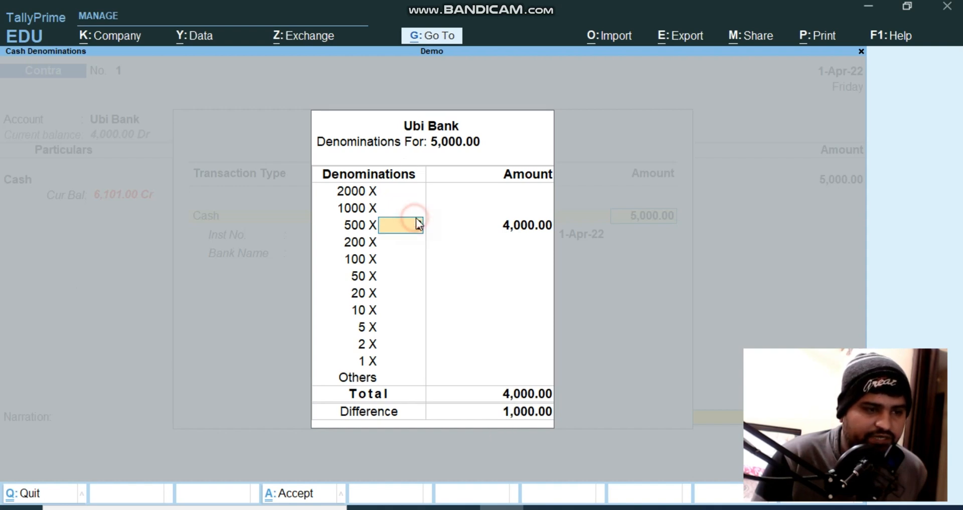
pyautogui.write('10')
pyautogui.press('Return')
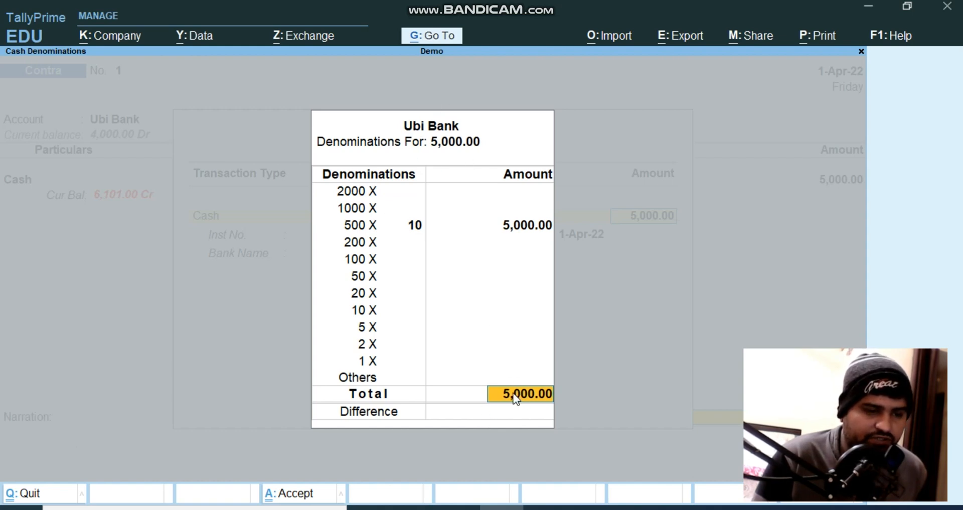
pyautogui.press('Return')
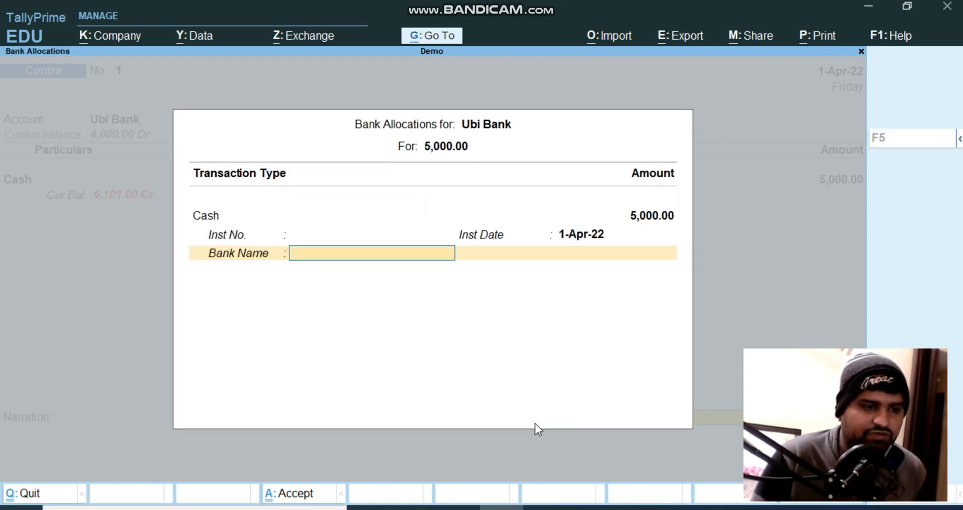
pyautogui.press('Return')
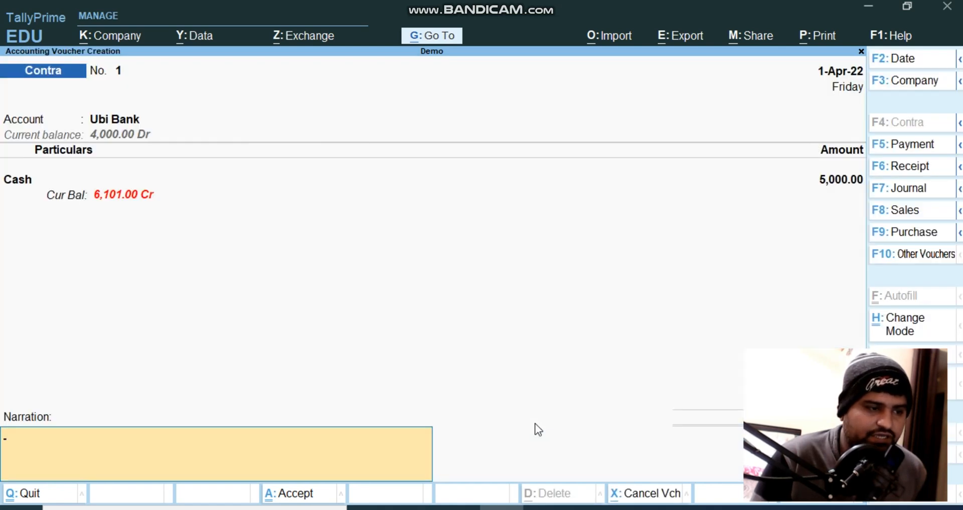
# Enter the narration "being cash deposited in bank" and save the contra voucher
pyautogui.press('Return')
pyautogui.press('Escape')
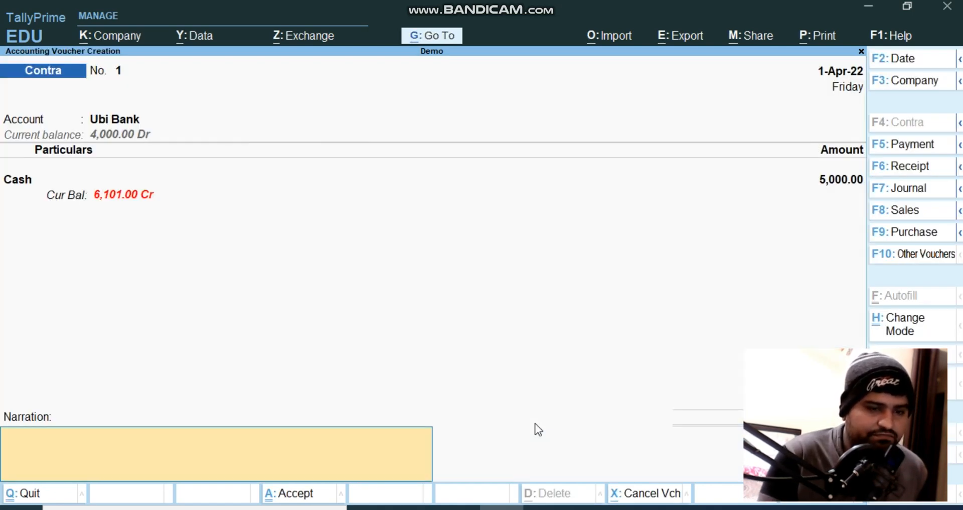
pyautogui.write('being')
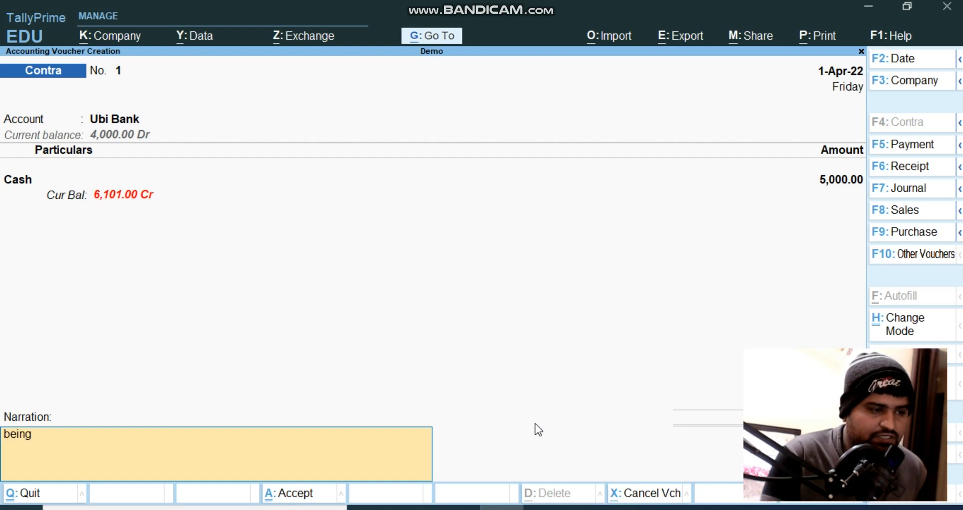
pyautogui.write(' cash deposited')
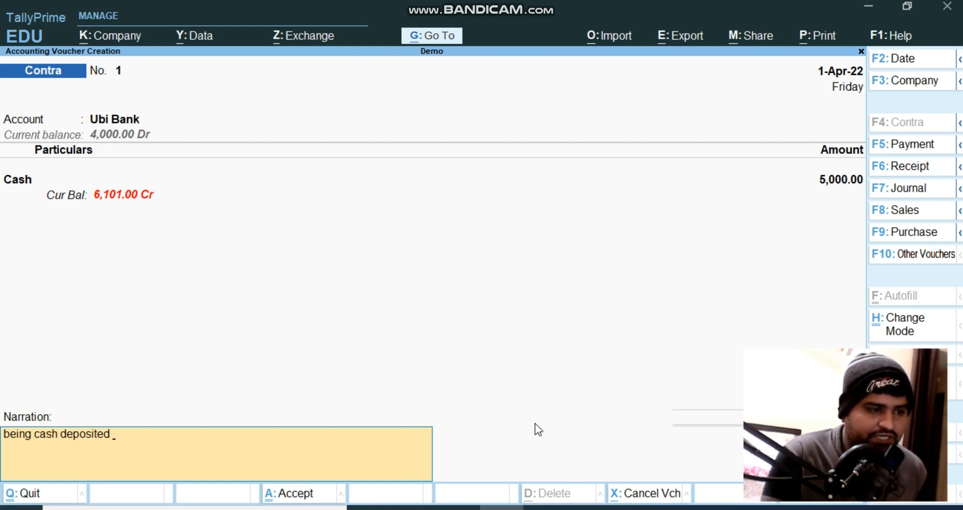
pyautogui.write(' in bank')
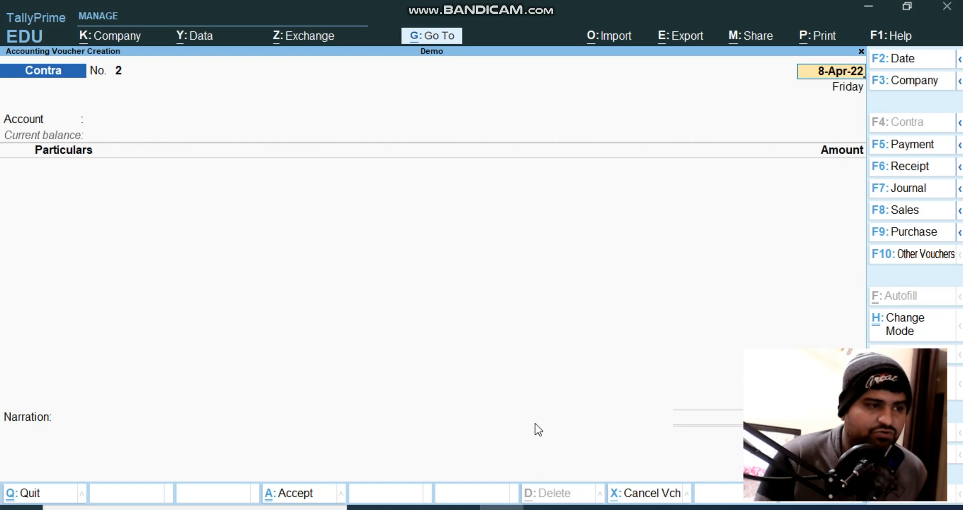
# Date the second contra voucher 2-Apr-22 and select Cash as its account
pyautogui.write('2')
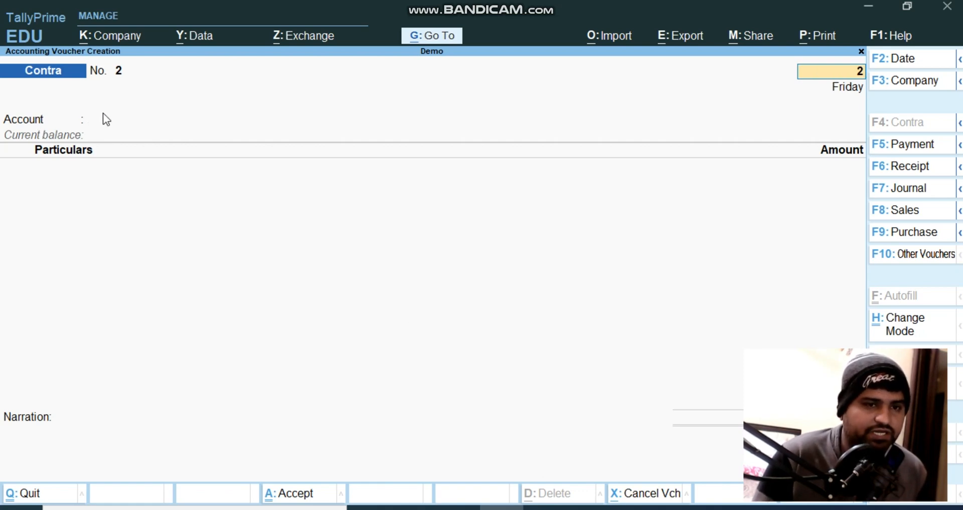
pyautogui.press('Return')
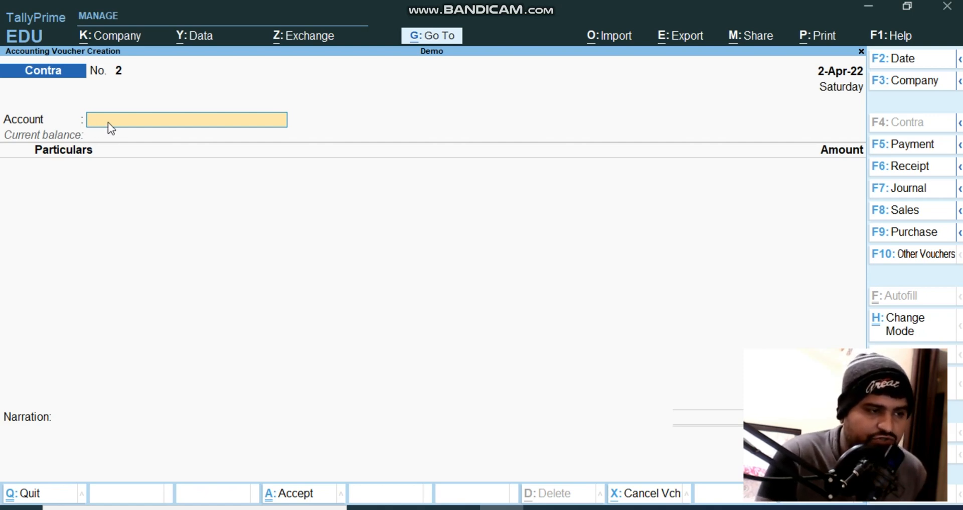
pyautogui.write('Cas')
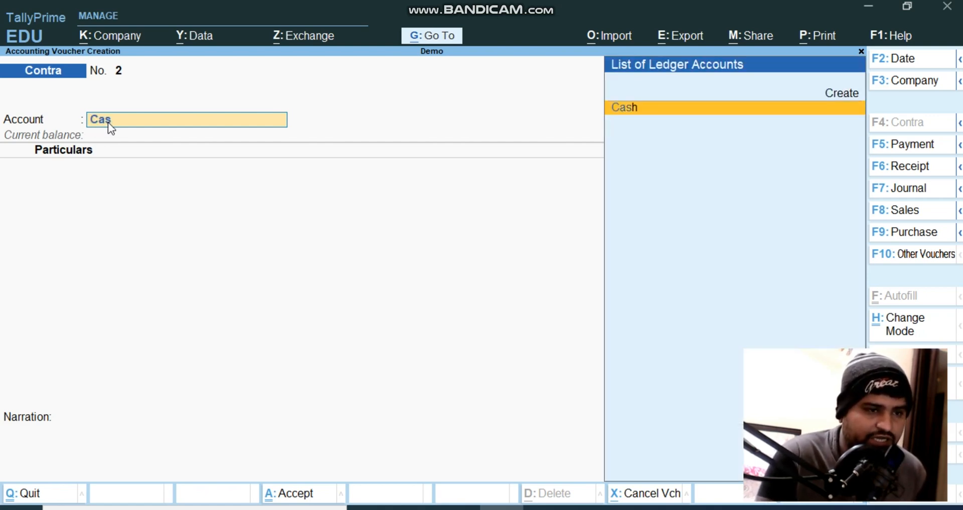
pyautogui.press('Return')
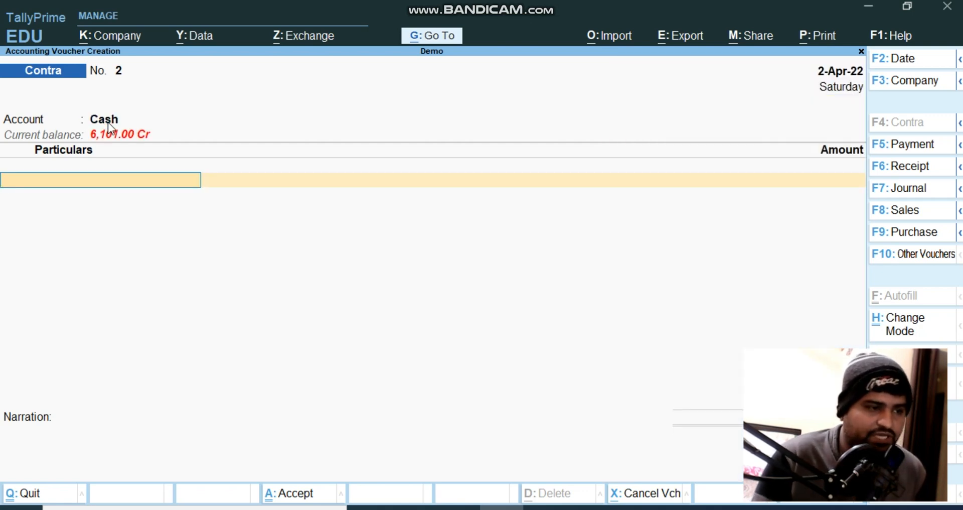
# Add Ubi Bank to the particulars with an amount of 2,000 and accept its bank allocation
pyautogui.write('Ubi')
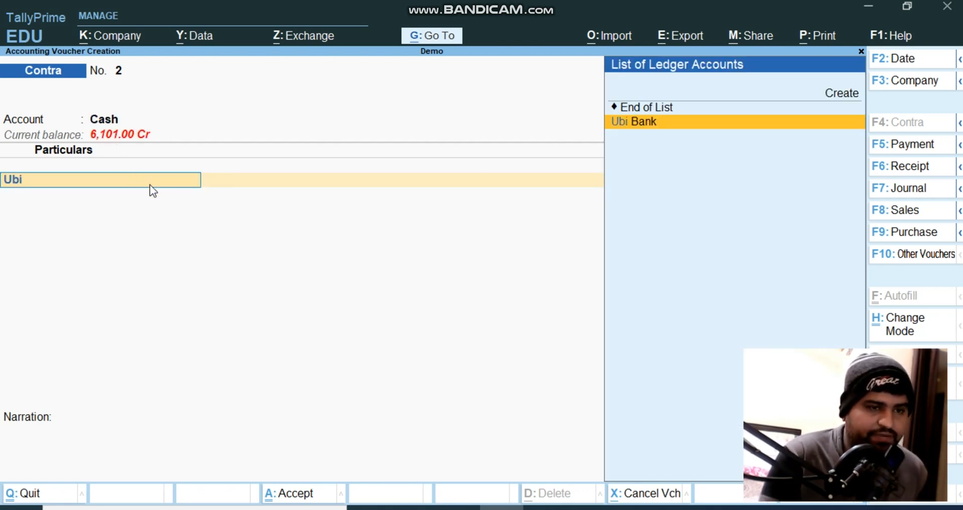
pyautogui.press('Return')
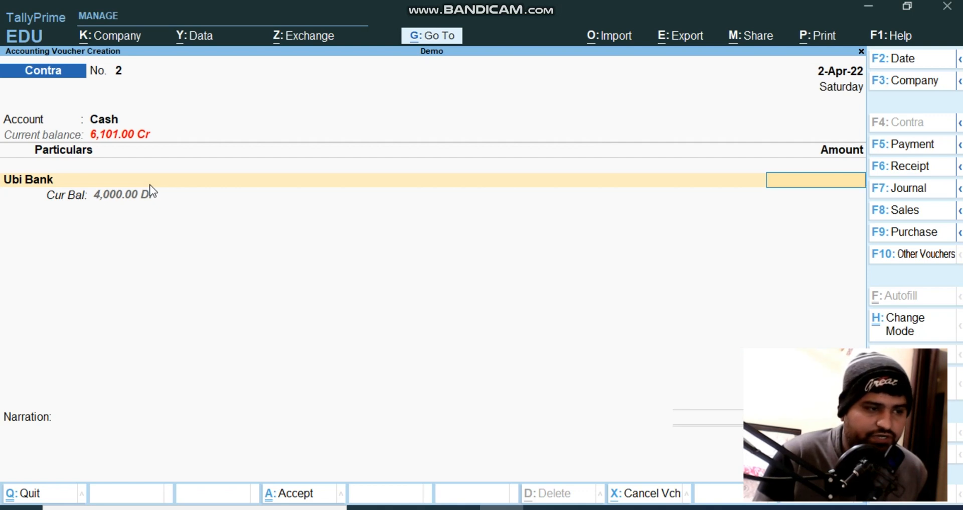
pyautogui.write('2000')
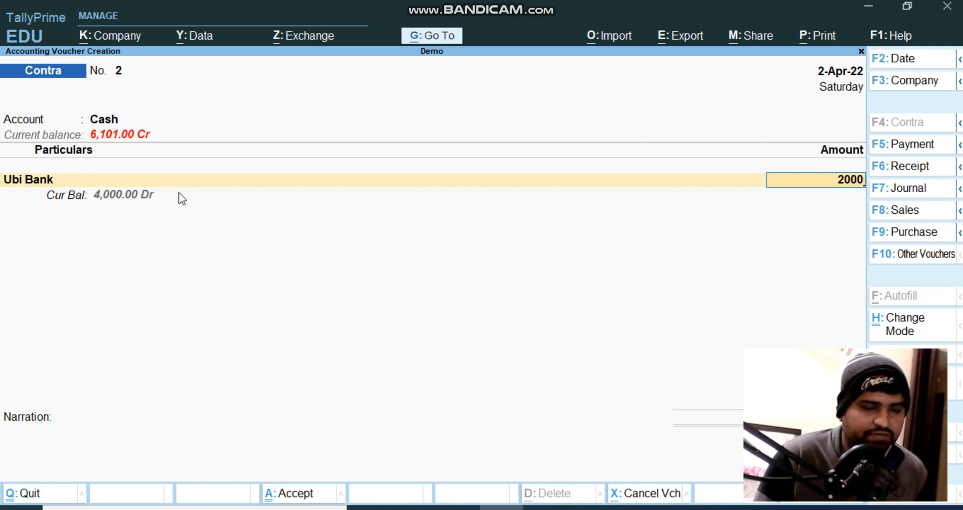
pyautogui.press('Return')
pyautogui.press('Return')
pyautogui.press('Return')
pyautogui.press('Return')
pyautogui.press('Return')
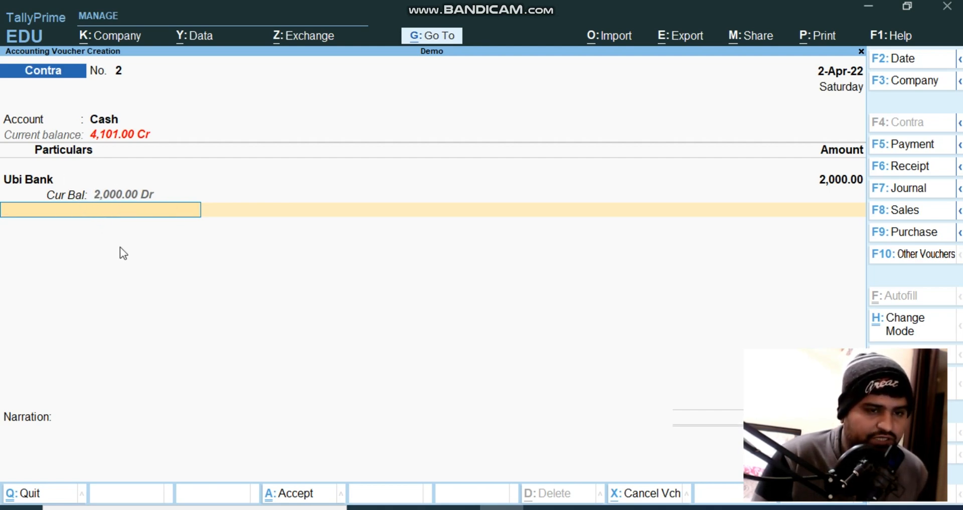
# Enter the narration "being cash withdraw from bank" and save the second contra voucher
pyautogui.press('Return')
pyautogui.write('b')
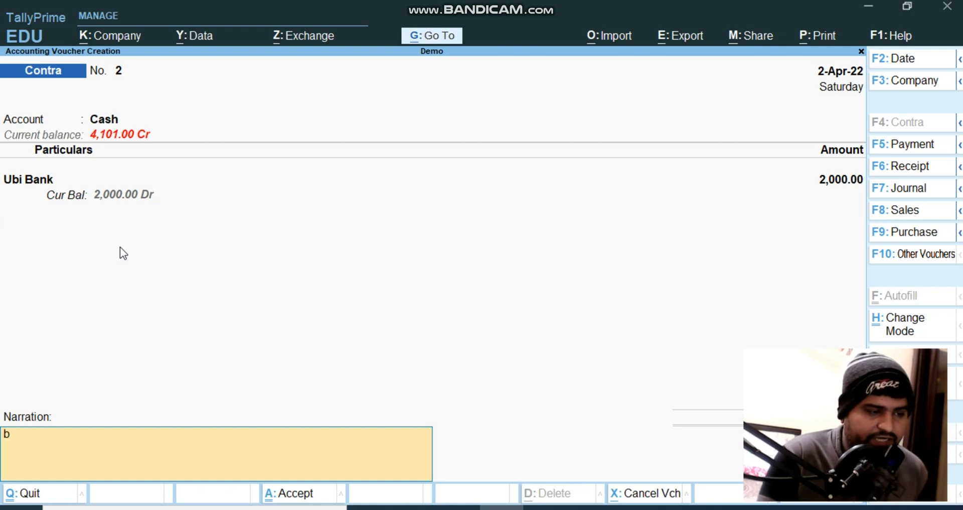
pyautogui.write('eing')
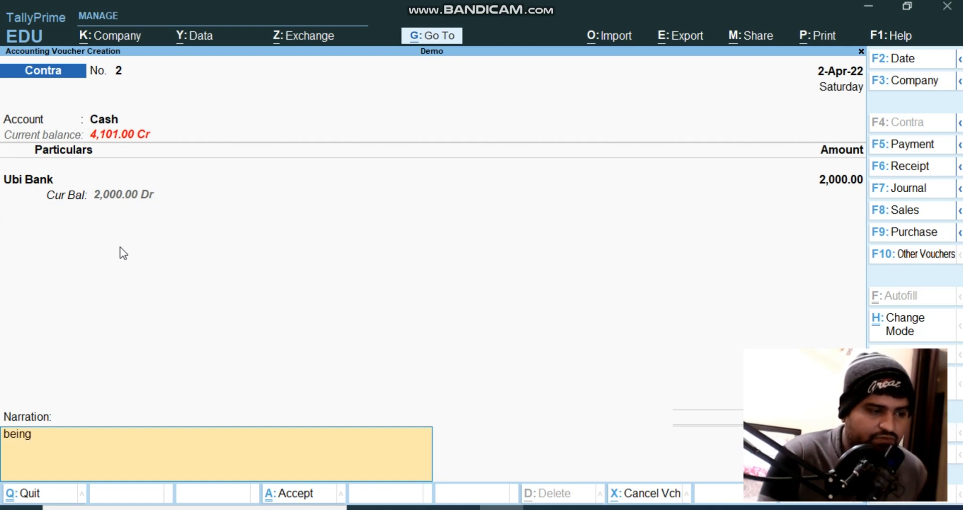
pyautogui.write(' cash withdra')
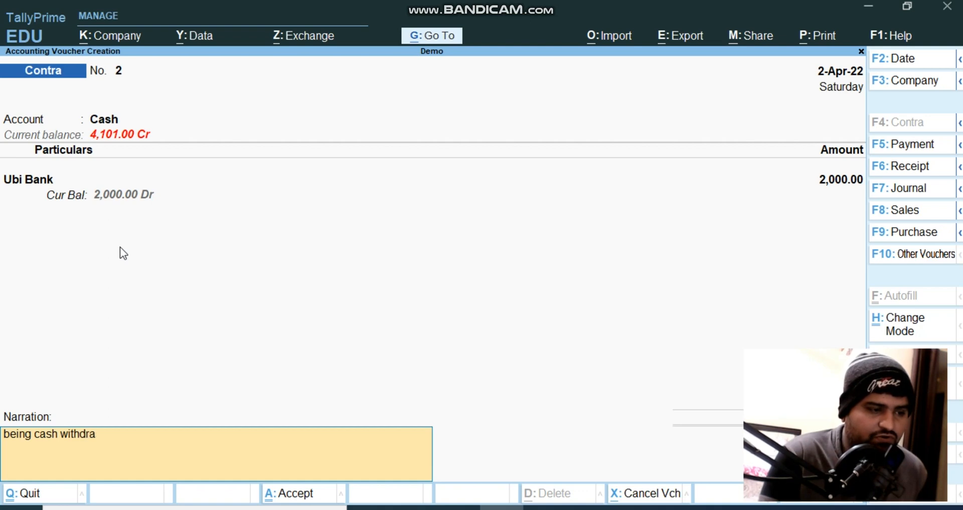
pyautogui.write('w from bank')
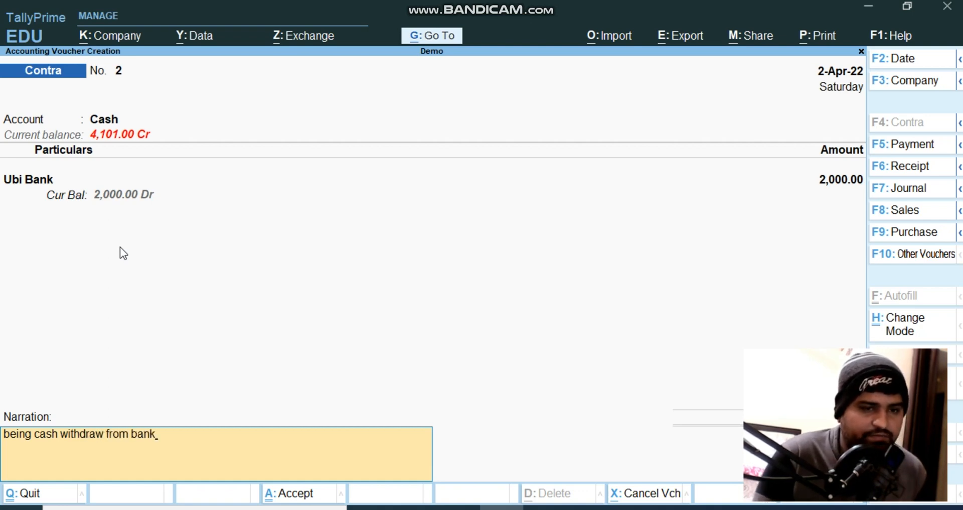
pyautogui.press('Return')
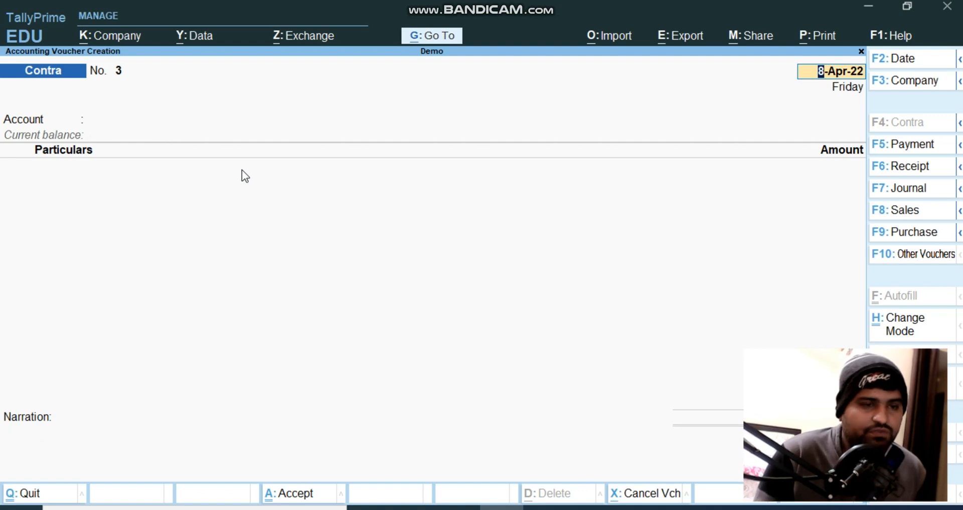
# Date the third contra voucher 2-Apr-22 and choose Bank A/c in its account field
pyautogui.write('2')
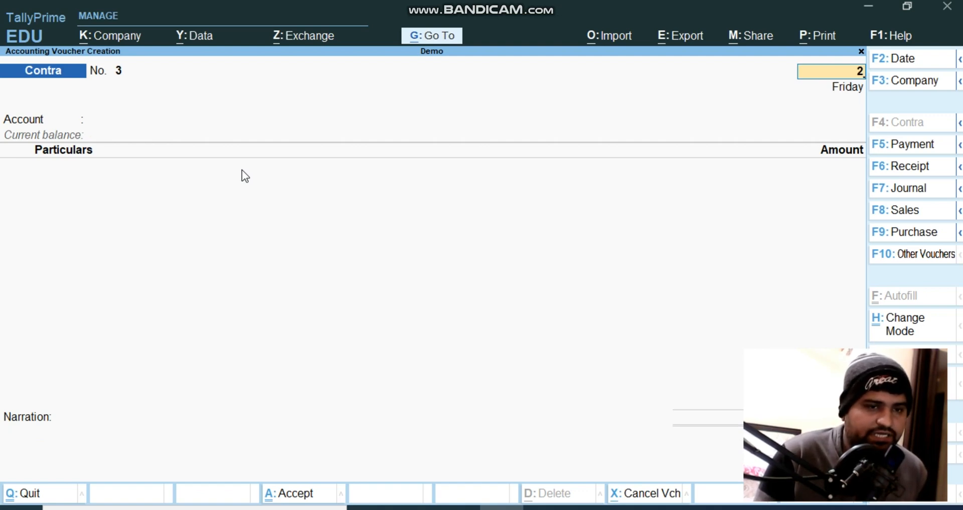
pyautogui.press('Return')
pyautogui.press('Return')
pyautogui.press('BackSpace')
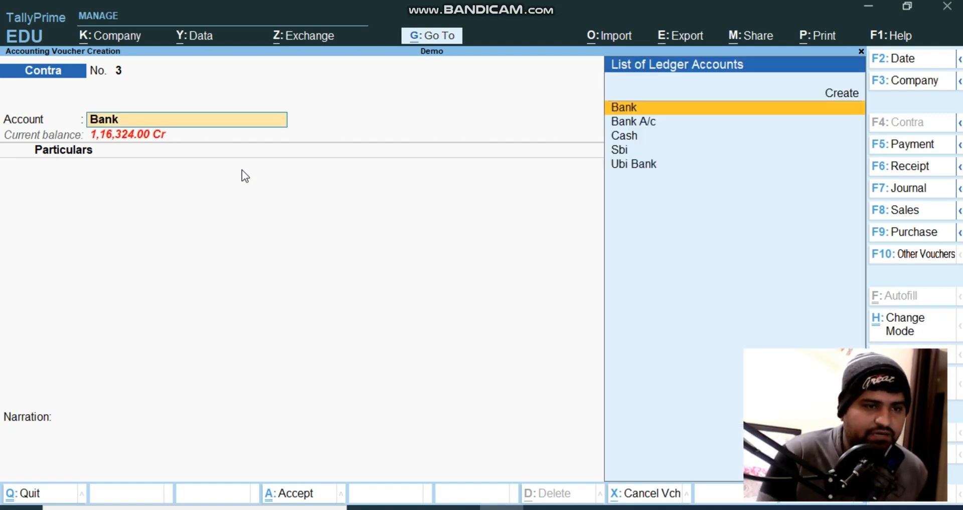
pyautogui.press('Down')
pyautogui.press('Down')
pyautogui.press('Down')
pyautogui.press('Down')
pyautogui.press('Up')
pyautogui.press('Up')
pyautogui.press('Up')
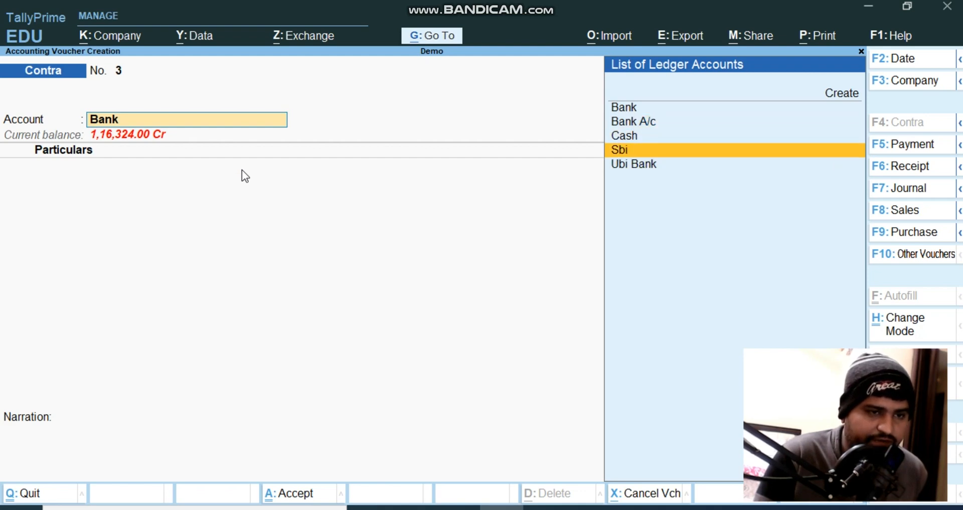
pyautogui.press('Return')
pyautogui.press('BackSpace')
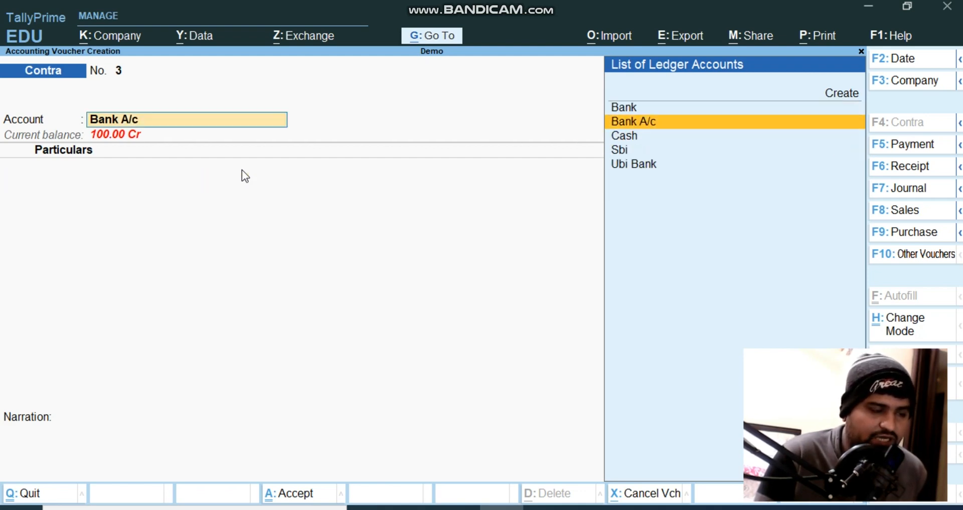
# Alter the Bank A/c ledger from within the voucher, renaming it Sbi Bank A/c, and save it
pyautogui.press('ctrl')
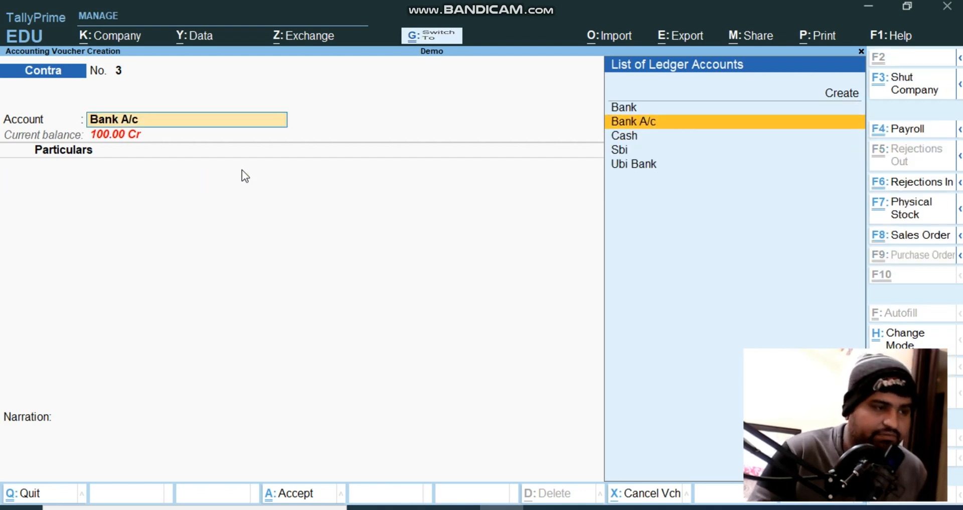
pyautogui.hotkey('ctrl', 'Return')
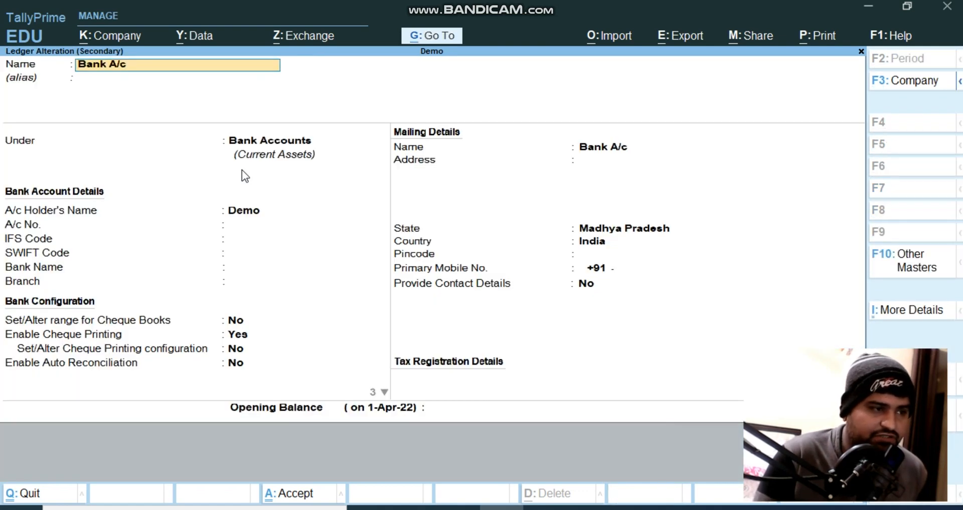
pyautogui.write('Sbi ')
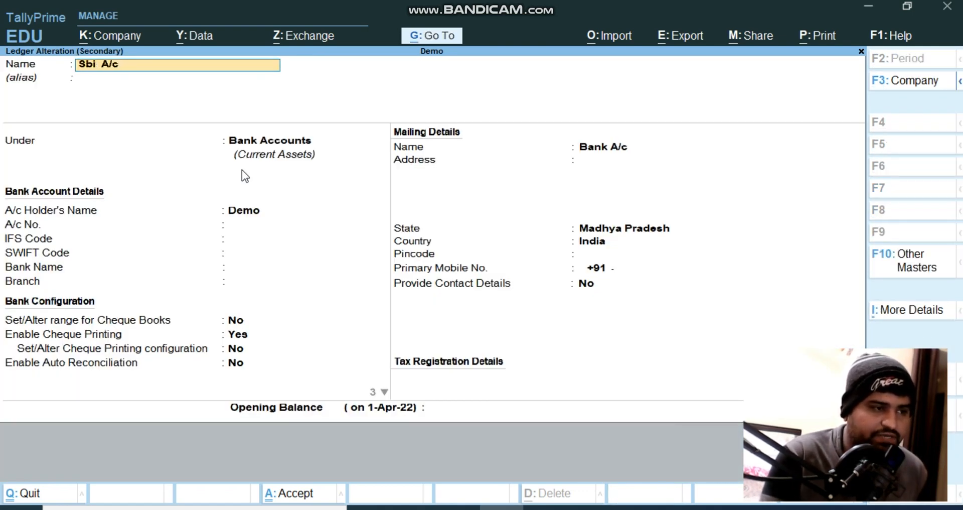
pyautogui.write('Bank A/c')
pyautogui.press('Return')
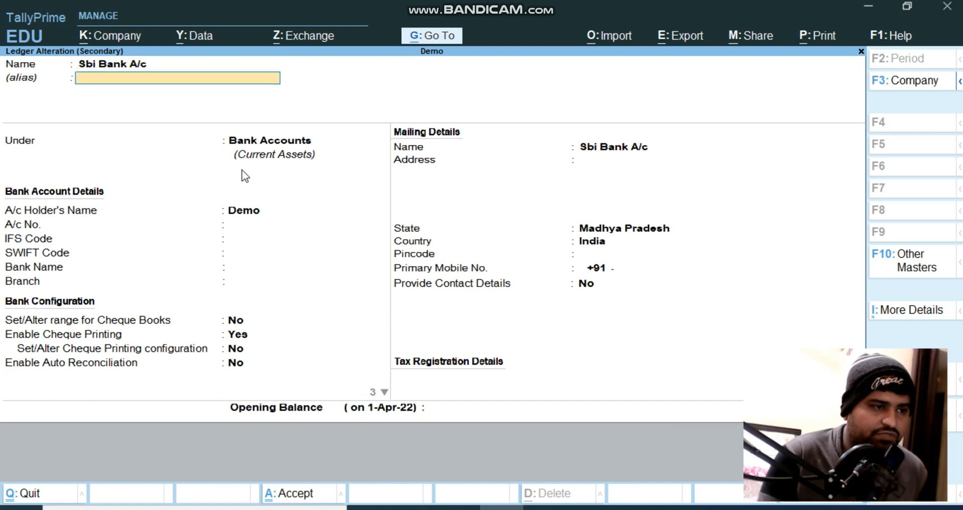
pyautogui.press('Return')
pyautogui.press('Return')
pyautogui.press('Return')
pyautogui.press('ctrl')
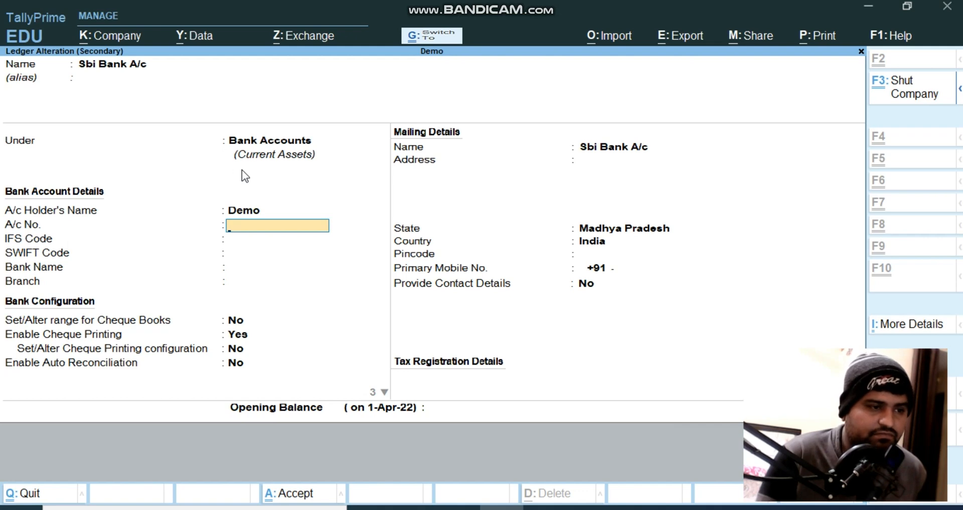
pyautogui.hotkey('ctrl', 'a')
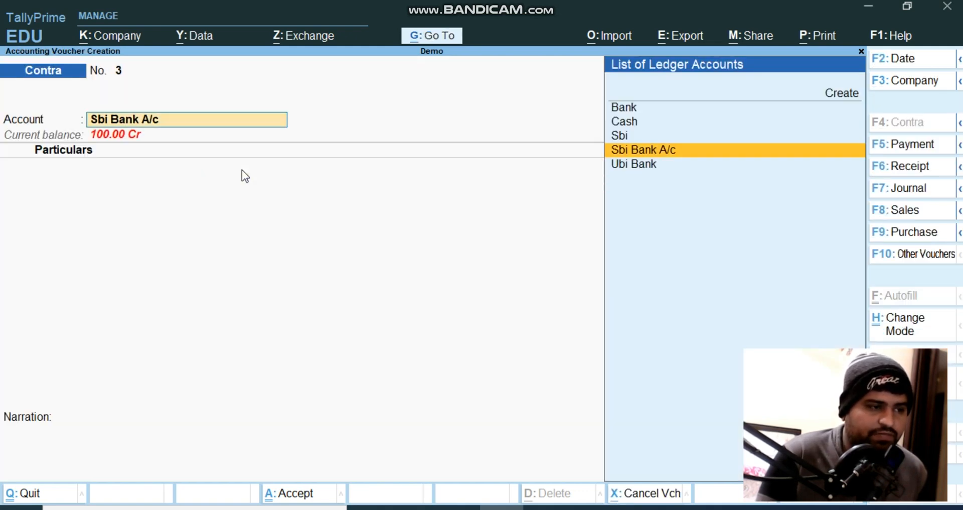
# Confirm Sbi Bank A/c as the voucher's account and add Ubi Bank to the particulars
pyautogui.press('Return')
pyautogui.press('BackSpace')
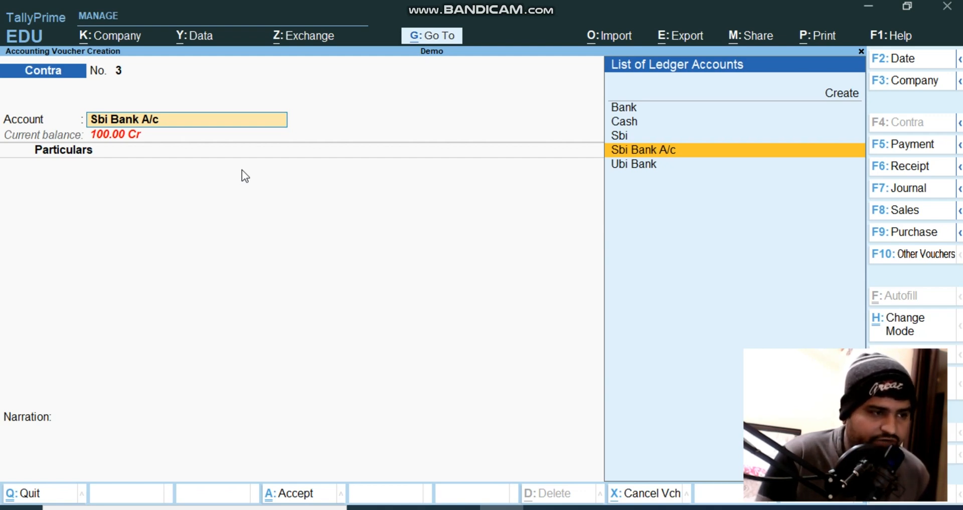
pyautogui.press('Return')
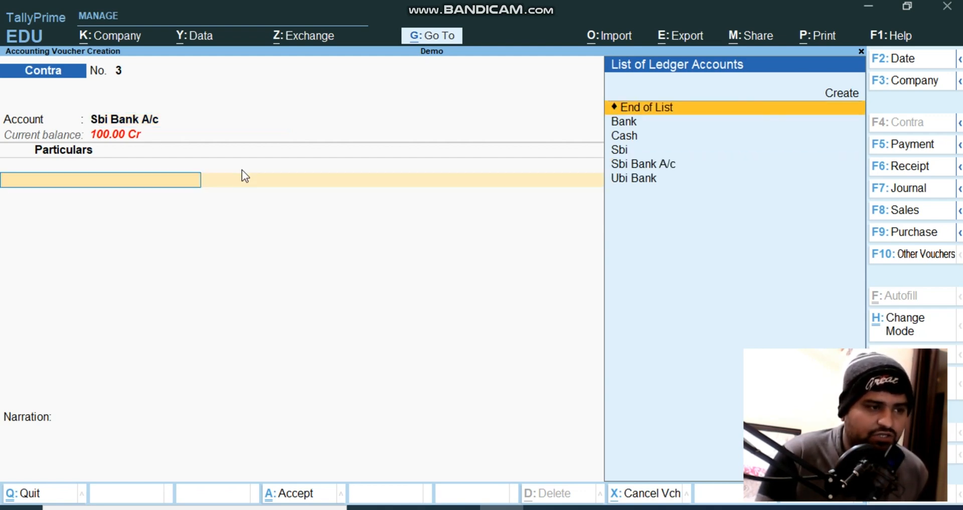
pyautogui.write('Ub')
pyautogui.press('Return')
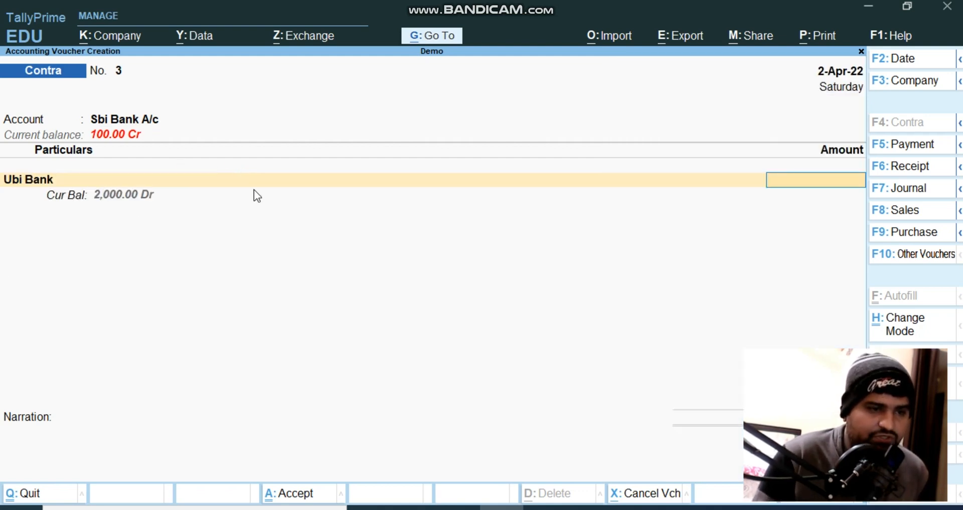
# Enter 2,000 for Ubi Bank and accept its cheque allocation without an instrument number
pyautogui.write('2000')
pyautogui.press('Return')
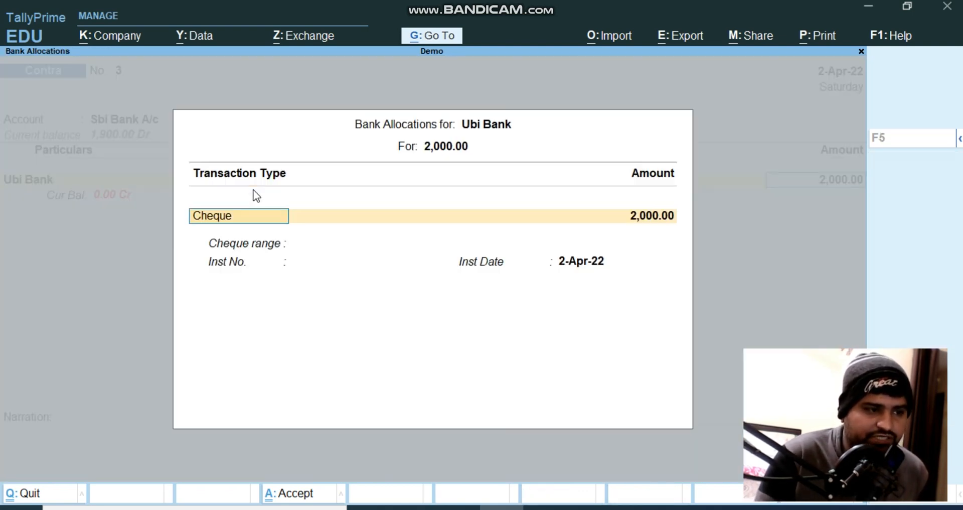
pyautogui.press('Return')
pyautogui.press('Return')
pyautogui.press('Return')
pyautogui.press('Return')
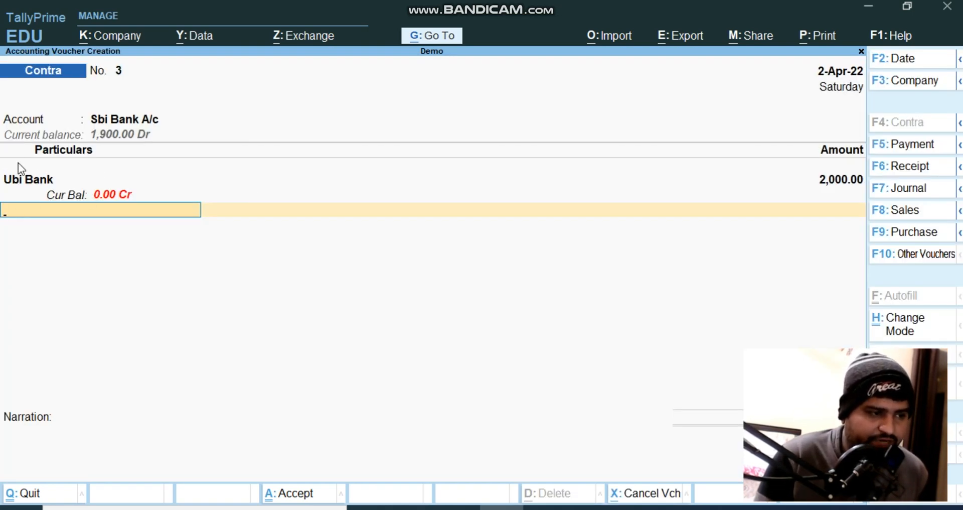
# End the particulars list and accept the Cheque/DD allocation for Sbi Bank A/c without instrument or bank details
pyautogui.press('Return')
pyautogui.press('Return')
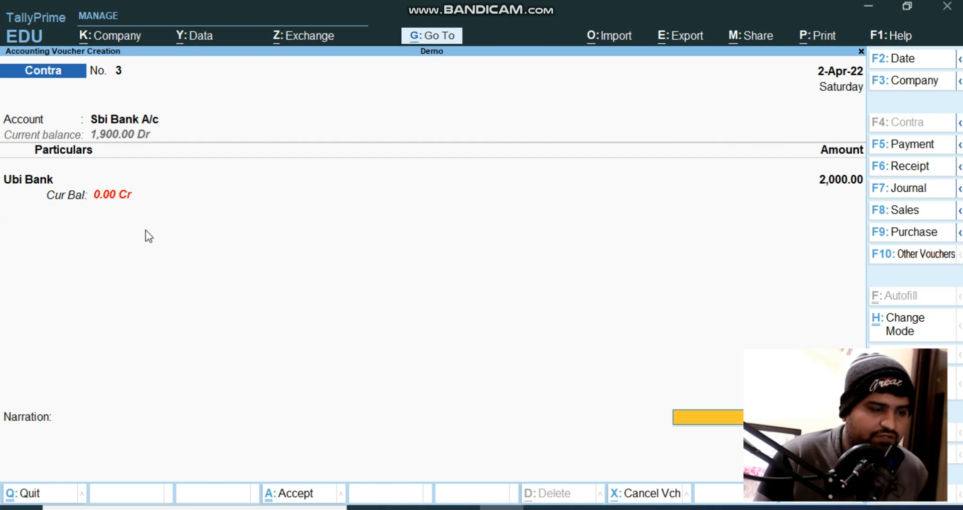
pyautogui.press('Return')
pyautogui.press('Return')
pyautogui.press('Return')
pyautogui.press('Return')
pyautogui.press('Return')
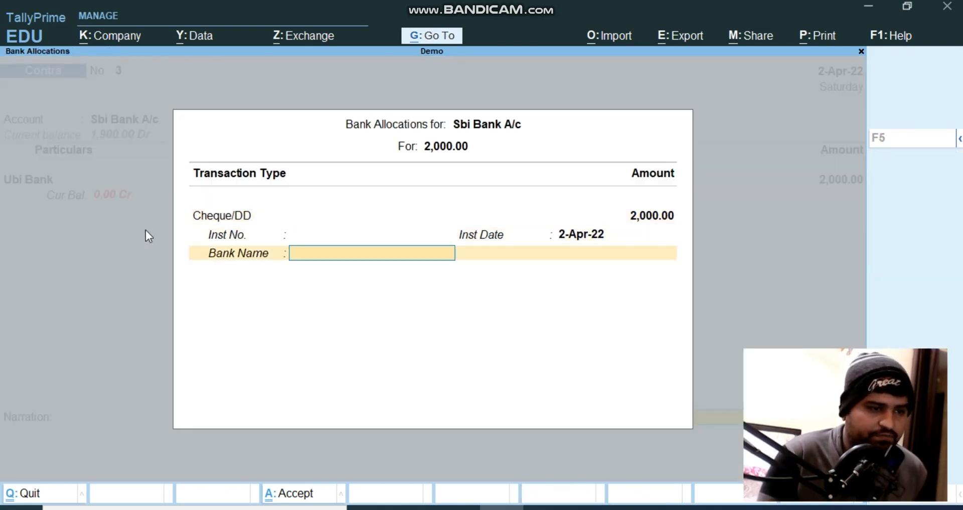
# Enter the narration "being amount transfer from sbi to ubi bank" for the third contra voucher
pyautogui.write('bein')
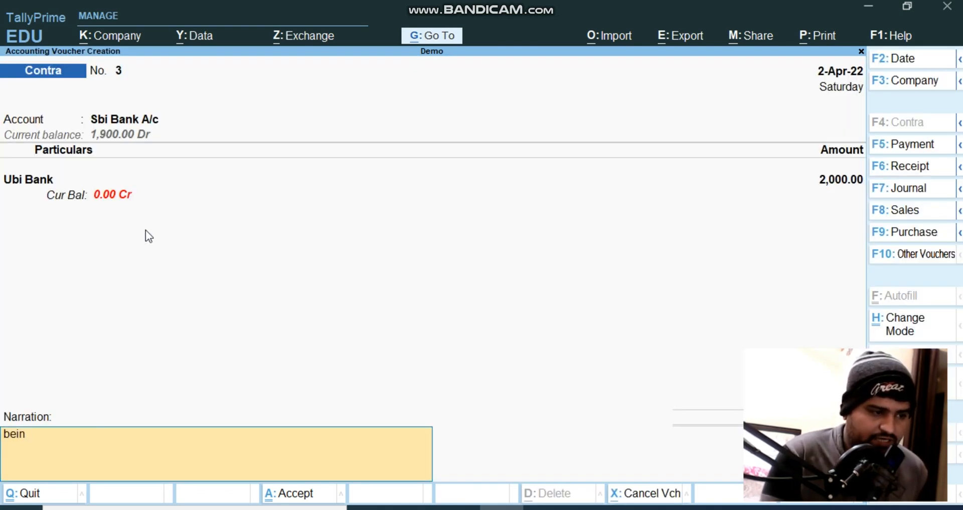
pyautogui.write('g amou')
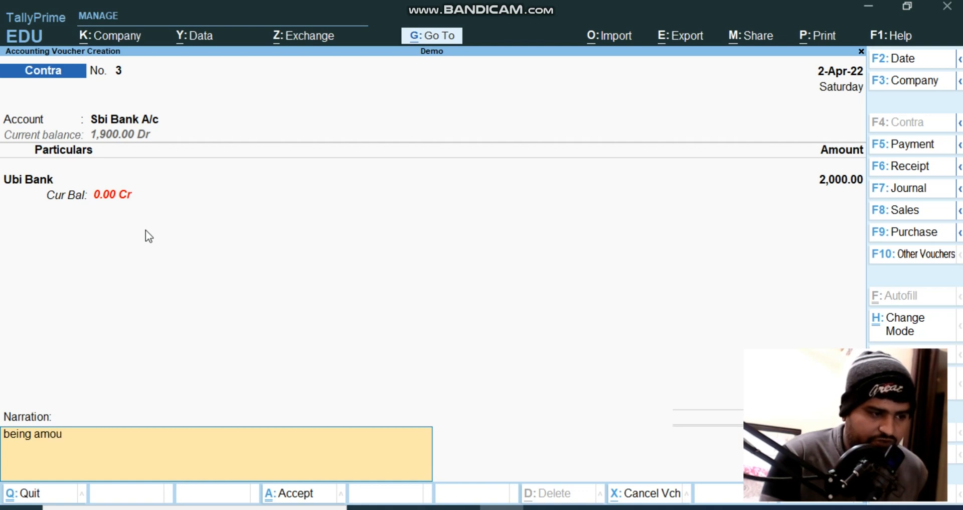
pyautogui.write('nt transfg')
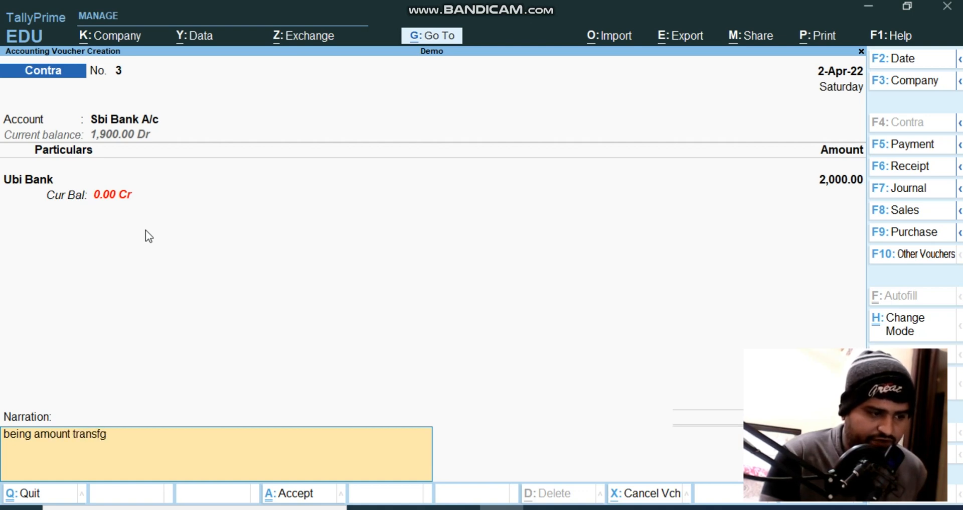
pyautogui.press('BackSpace')
pyautogui.write('er from')
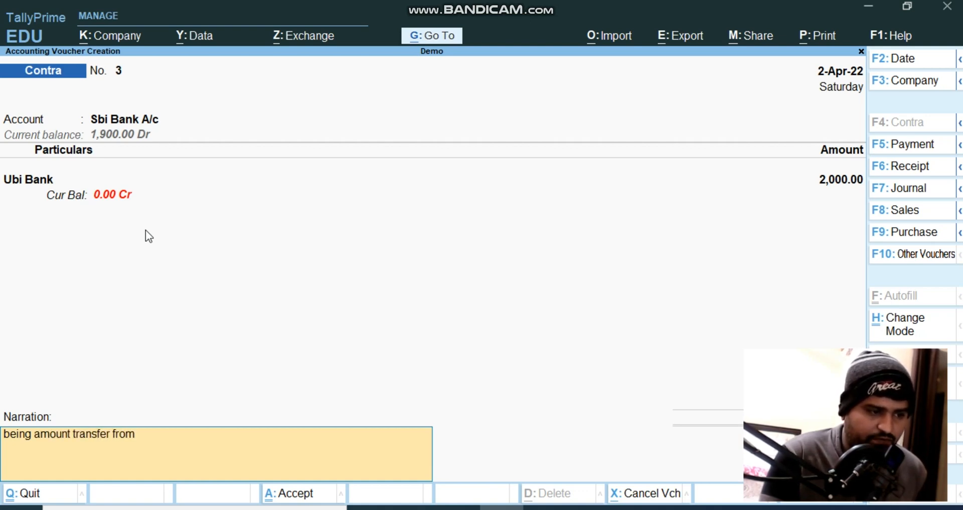
pyautogui.write(' sbi to ubi')
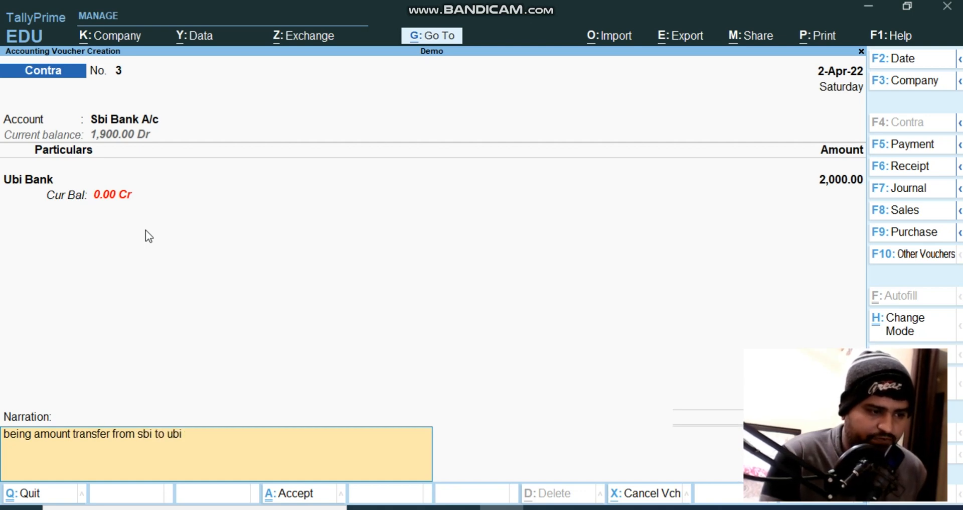
pyautogui.write(' bank')
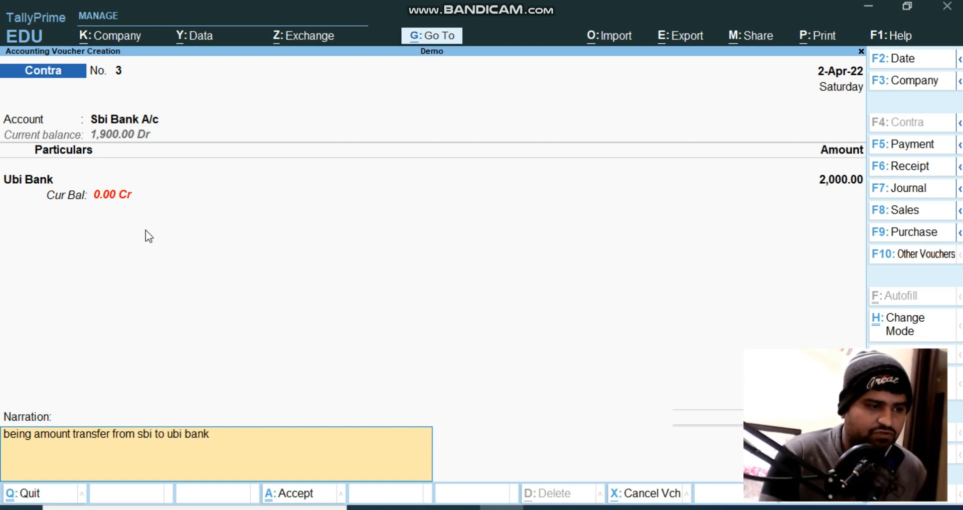
# Correct the narration to "being amount transfer from ubi to sbi bank" and save the third contra voucher
pyautogui.press('BackSpace')
pyautogui.press('BackSpace')
pyautogui.press('BackSpace')
pyautogui.press('BackSpace')
pyautogui.press('BackSpace')
pyautogui.press('BackSpace')
pyautogui.press('BackSpace')
pyautogui.press('BackSpace')
pyautogui.press('BackSpace')
pyautogui.press('BackSpace')
pyautogui.press('BackSpace')
pyautogui.press('BackSpace')
pyautogui.press('BackSpace')
pyautogui.press('BackSpace')
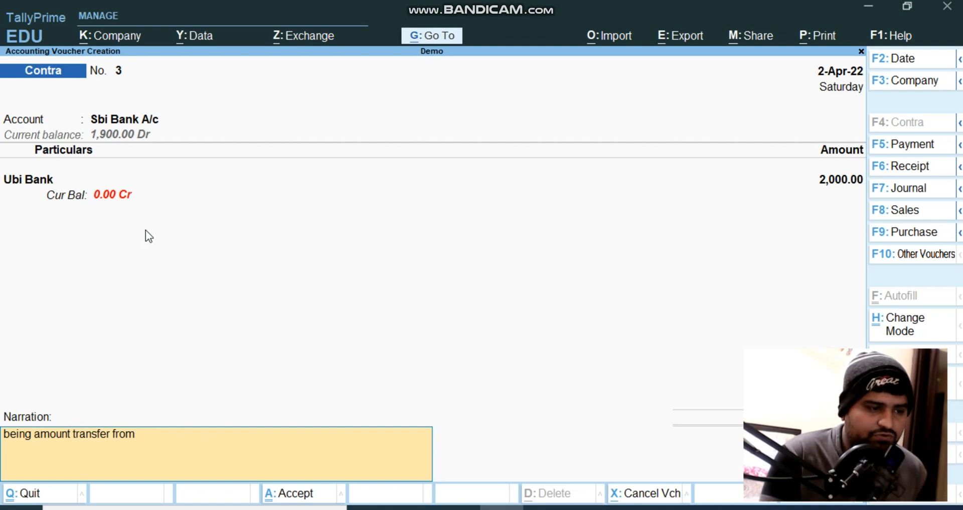
pyautogui.write('ubi sbi')
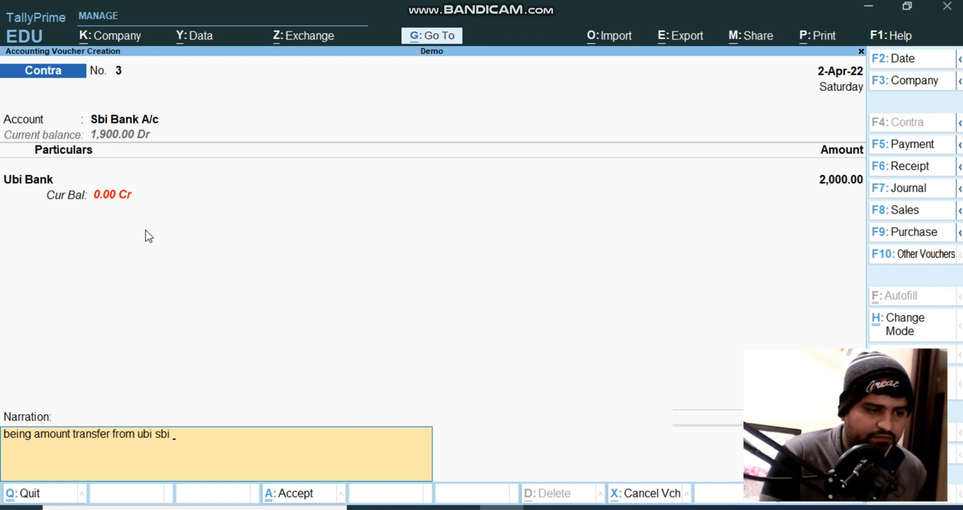
pyautogui.press('BackSpace')
pyautogui.press('BackSpace')
pyautogui.press('BackSpace')
pyautogui.press('BackSpace')
pyautogui.write('to s')
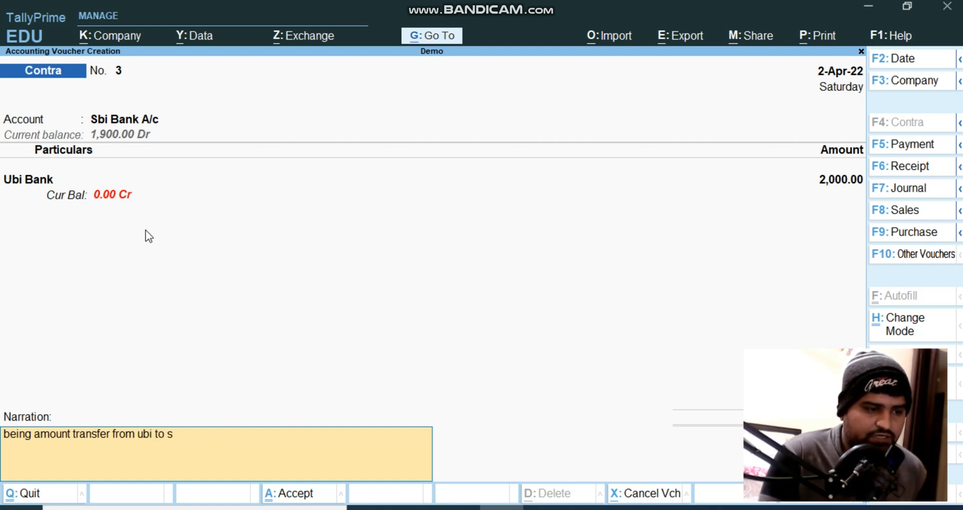
pyautogui.write('bi bank')
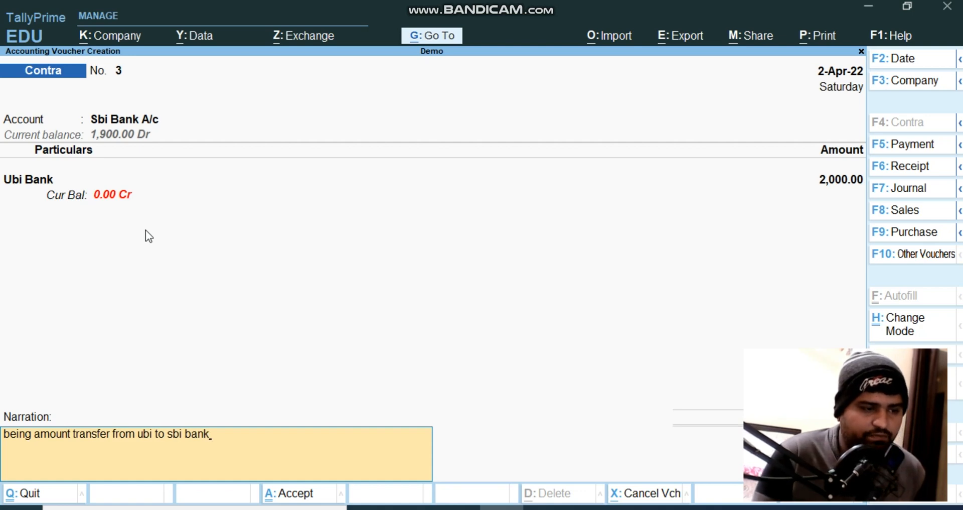
pyautogui.press('Return')
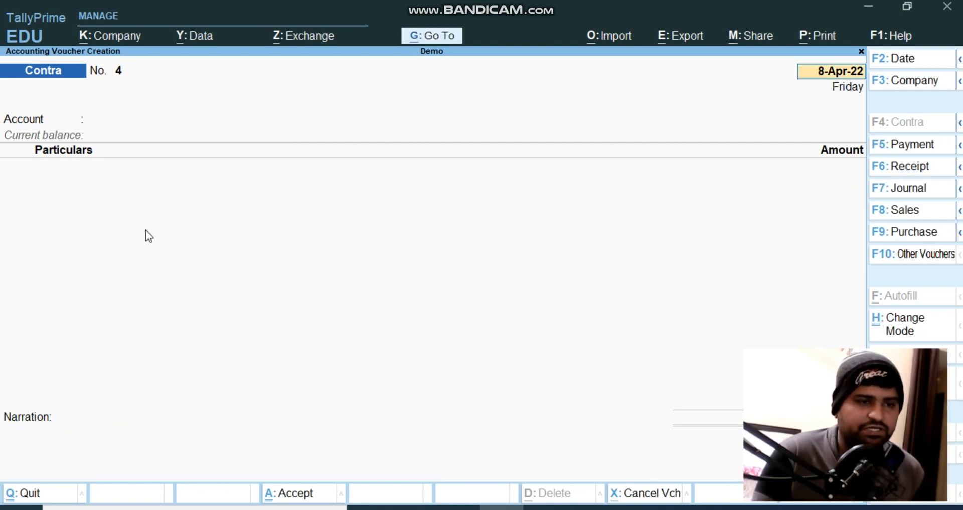
# Leave the blank fourth contra voucher unsaved and return to the Gateway of Tally
pyautogui.press('BackSpace')
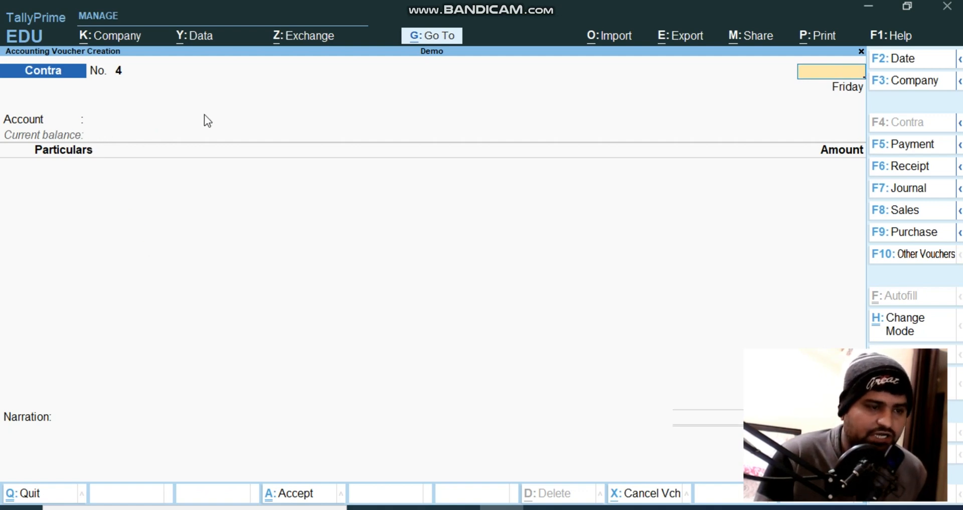
pyautogui.press('Escape')
pyautogui.press('Escape')
pyautogui.press('Escape')
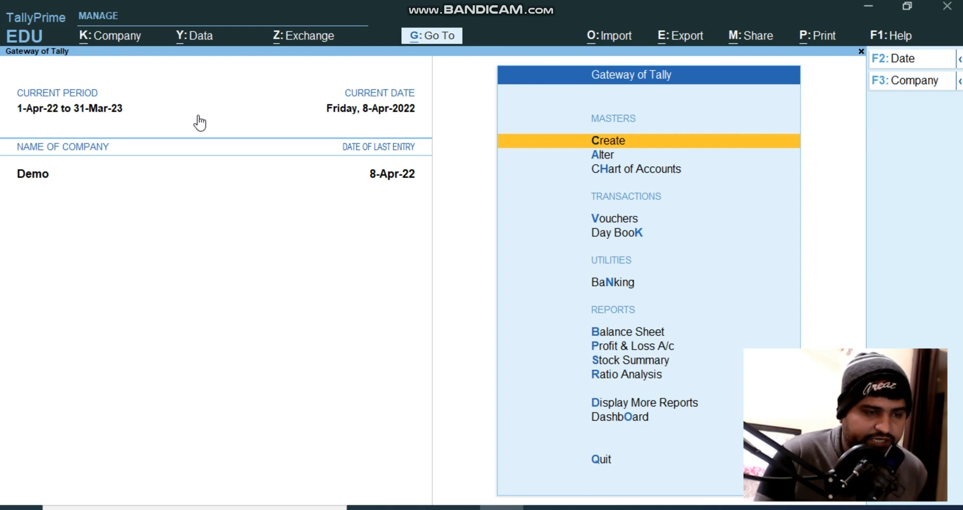
# Open Display More Reports from the Gateway of Tally
pyautogui.press('Down')
pyautogui.press('Down')
pyautogui.press('Down')
pyautogui.press('Down')
pyautogui.press('Down')
pyautogui.press('Down')
pyautogui.press('Down')
pyautogui.press('Down')
pyautogui.press('Down')
pyautogui.press('Down')
pyautogui.press('Down')
pyautogui.press('Down')
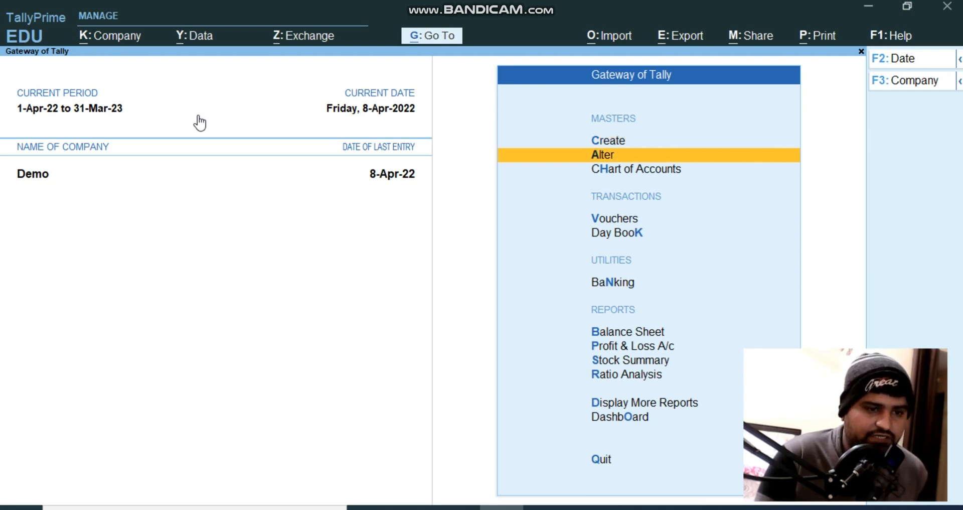
pyautogui.press('Up')
pyautogui.press('Up')
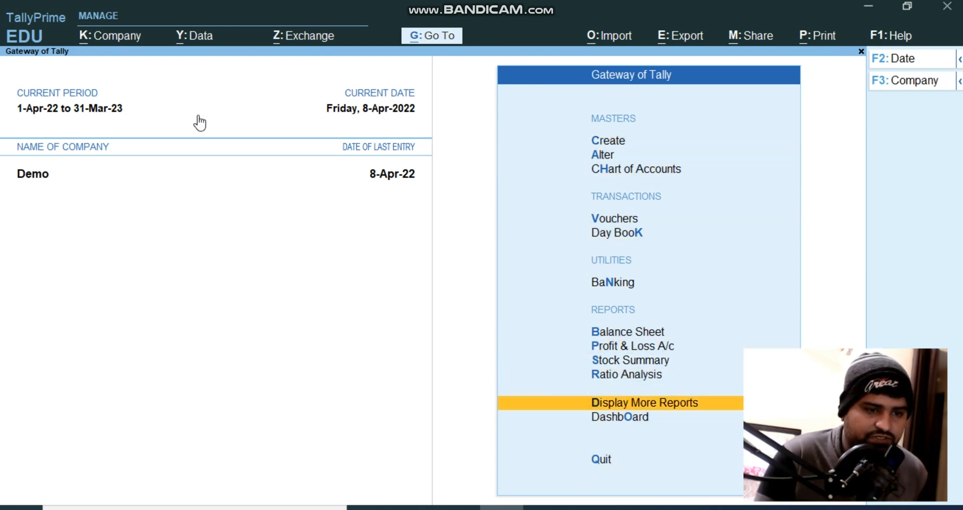
pyautogui.press('Return')
# Open the Ubi Bank ledger report from the Account Books
pyautogui.press('Down')
pyautogui.press('Down')
pyautogui.press('Down')
pyautogui.press('Down')
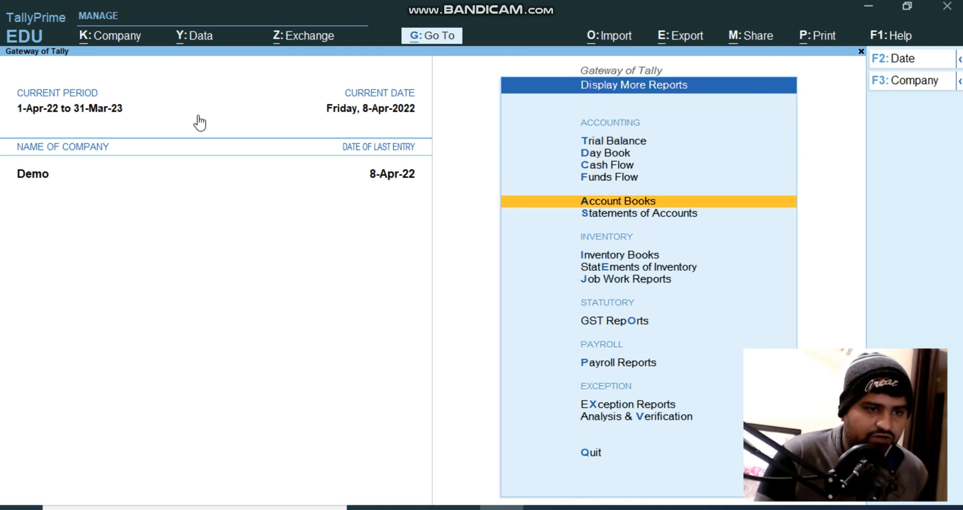
pyautogui.press('Return')
pyautogui.press('Down')
pyautogui.press('Down')
pyautogui.press('Up')
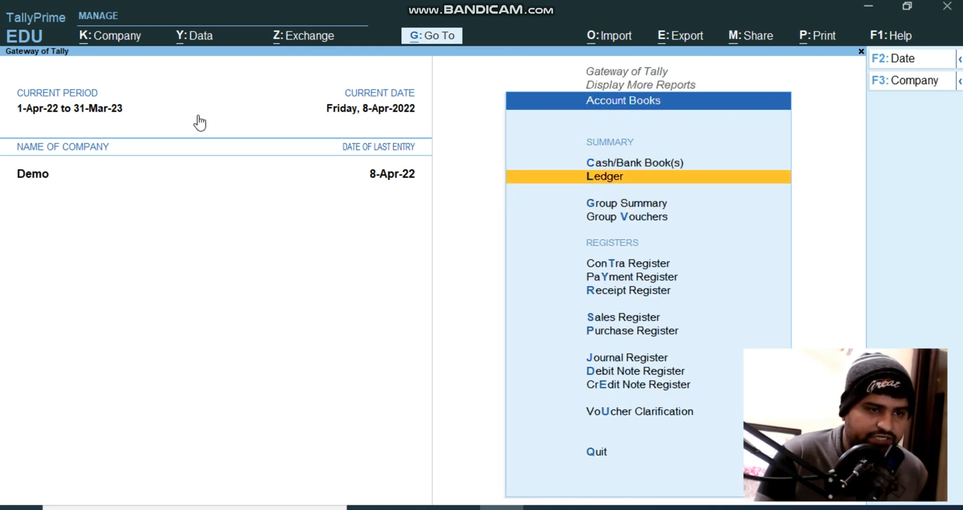
pyautogui.press('Return')
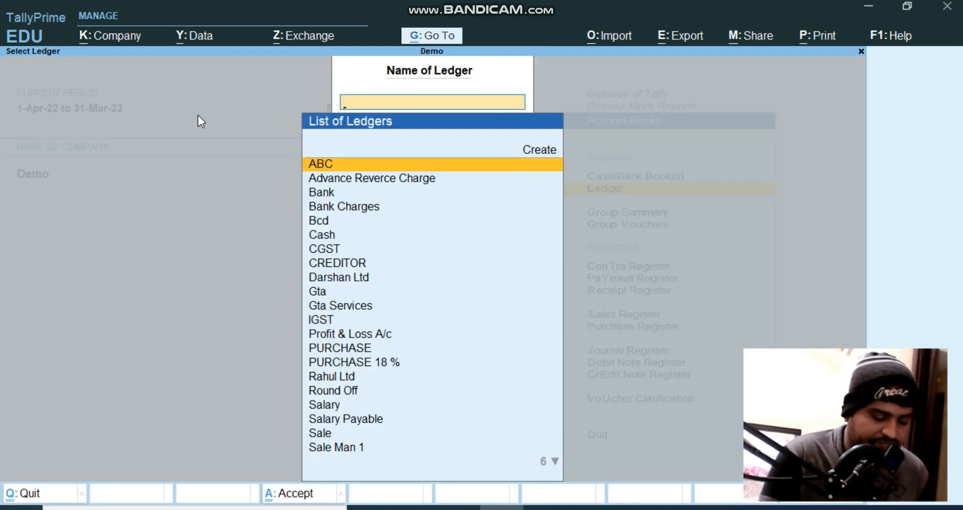
pyautogui.write('U')
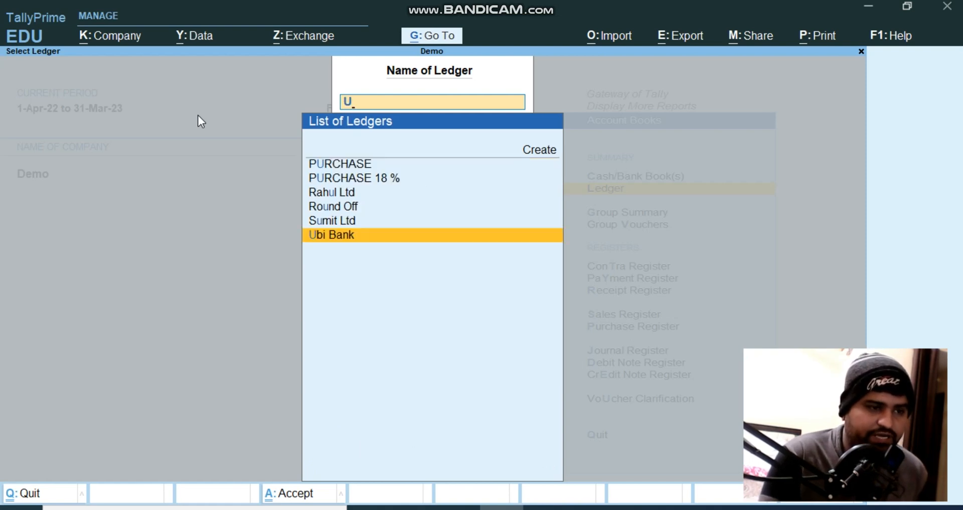
pyautogui.press('Return')
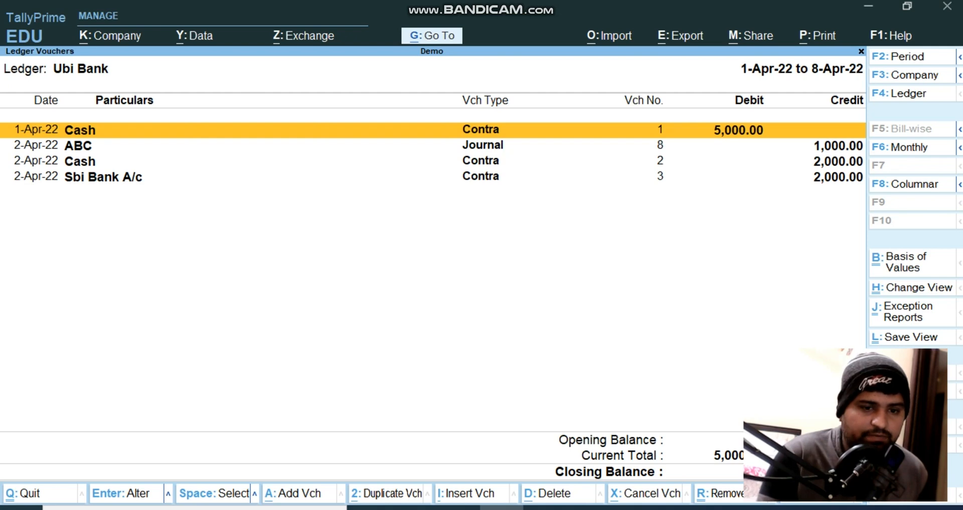
# Configure the Ubi Bank ledger report to show narrations, keeping the Condensed format and the other options as they are
pyautogui.press('F12')
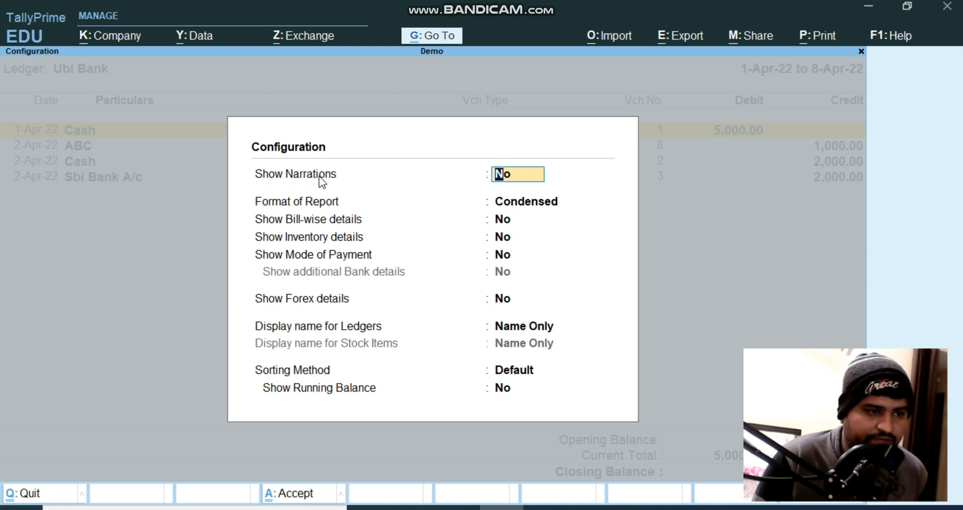
pyautogui.write('y')
pyautogui.press('Return')
pyautogui.press('Return')
pyautogui.press('Return')
pyautogui.press('Return')
pyautogui.press('Return')
pyautogui.press('Return')
pyautogui.press('Return')
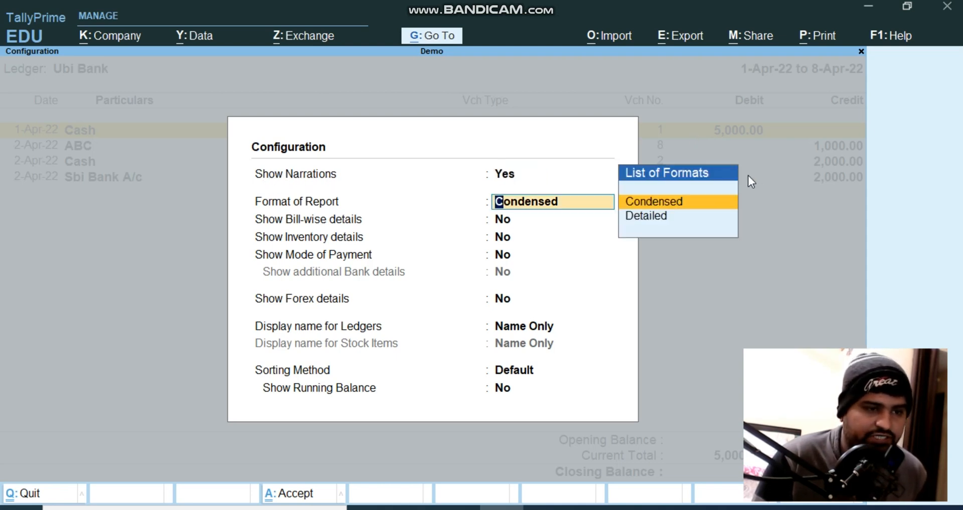
pyautogui.press('Return')
pyautogui.press('Return')
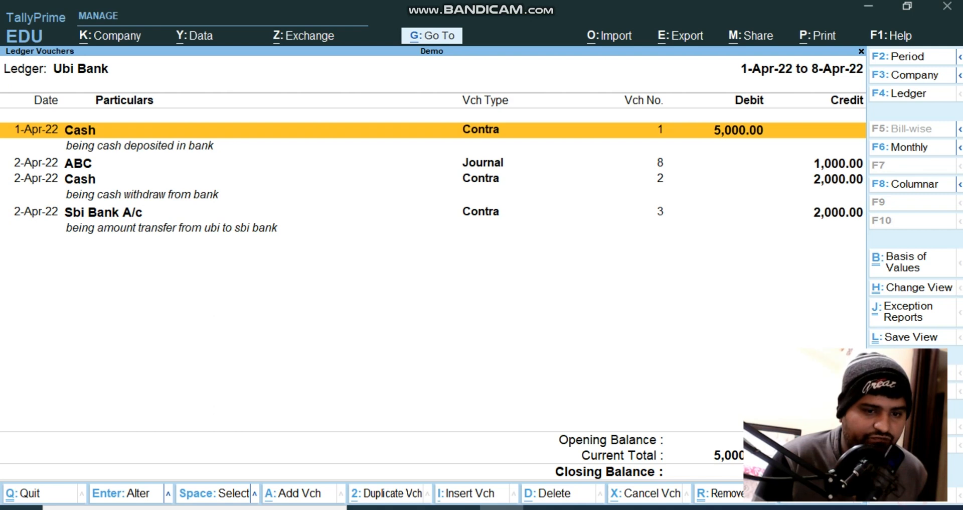
# Review the ledger report's configuration options from Show Narrations through Sorting Method, accepting the existing settings
pyautogui.press('F12')
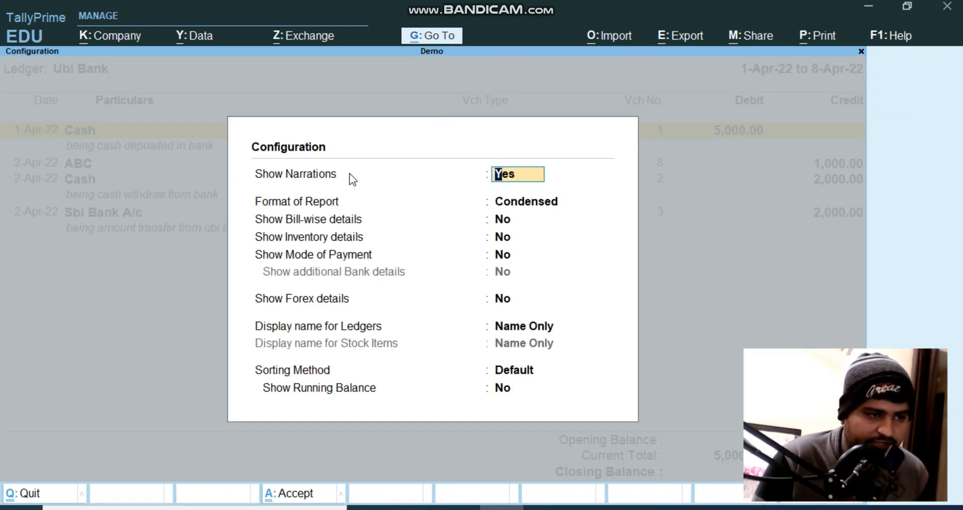
pyautogui.press('Return')
pyautogui.press('Return')
pyautogui.press('Return')
pyautogui.press('Return')
pyautogui.press('Return')
pyautogui.press('Return')
pyautogui.press('Return')
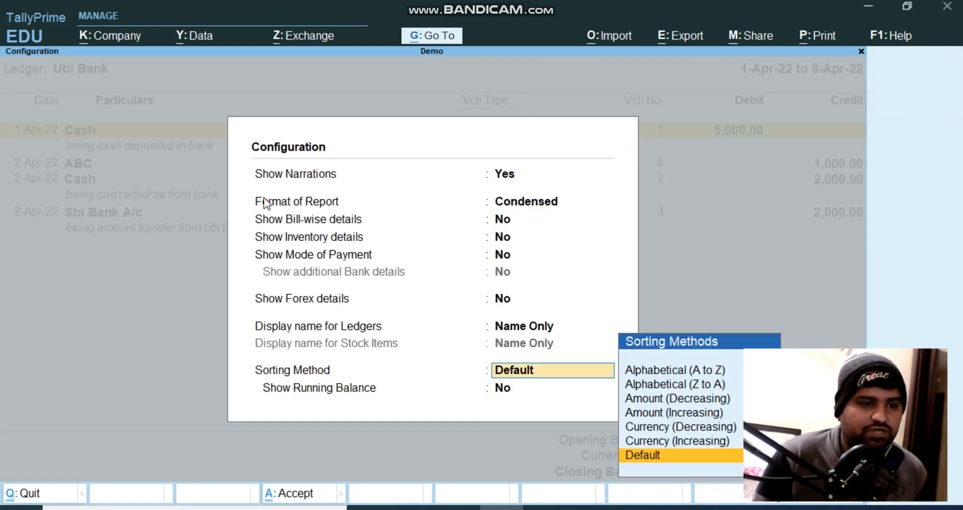
pyautogui.press('Return')
pyautogui.press('Return')
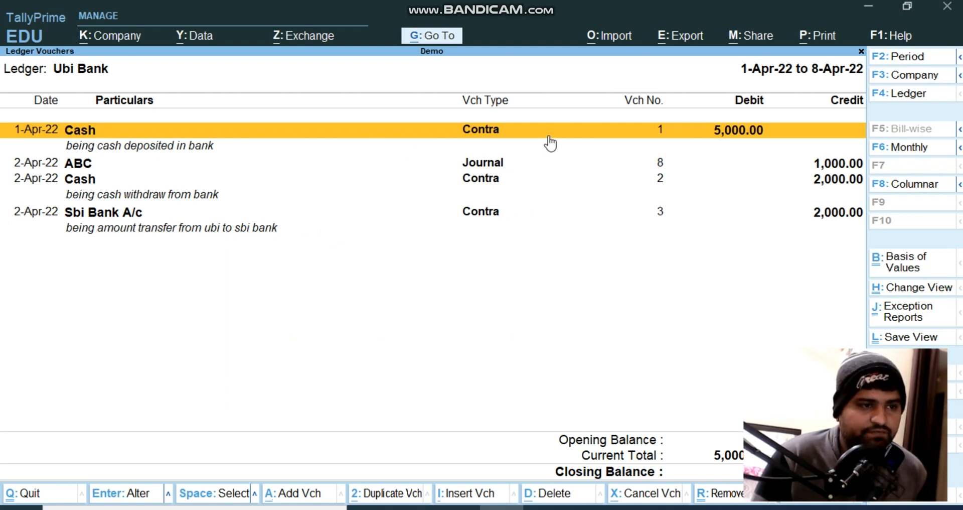